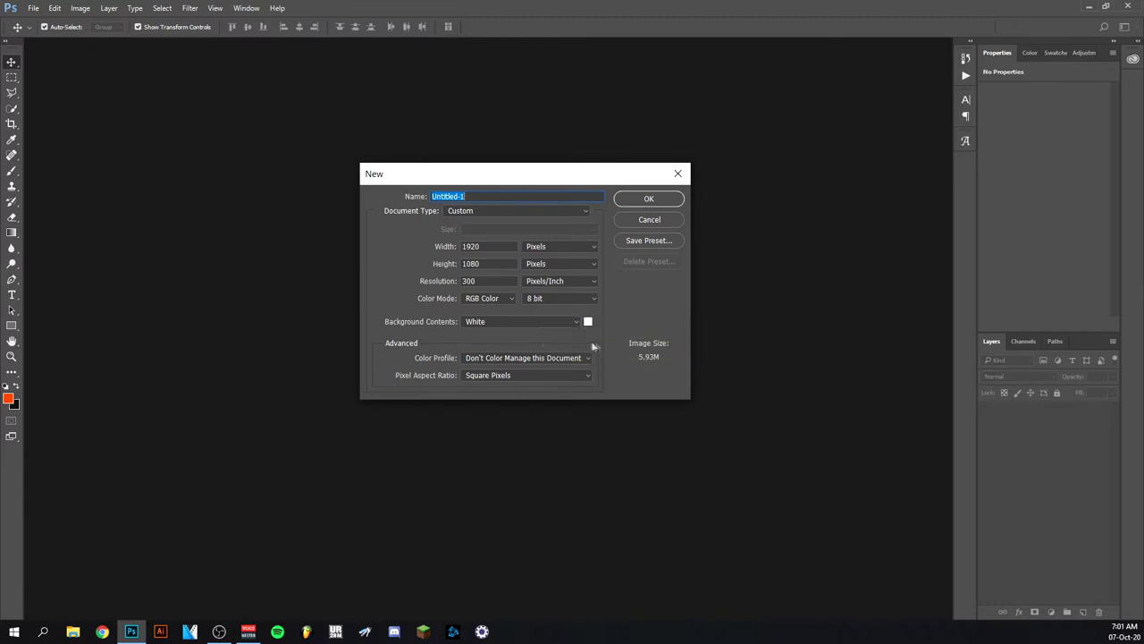
Step: Confirm the new white 1920 × 1080 px, 300 ppi document as Untitled-1
{"action": "left_click", "coordinate": [647, 199]}
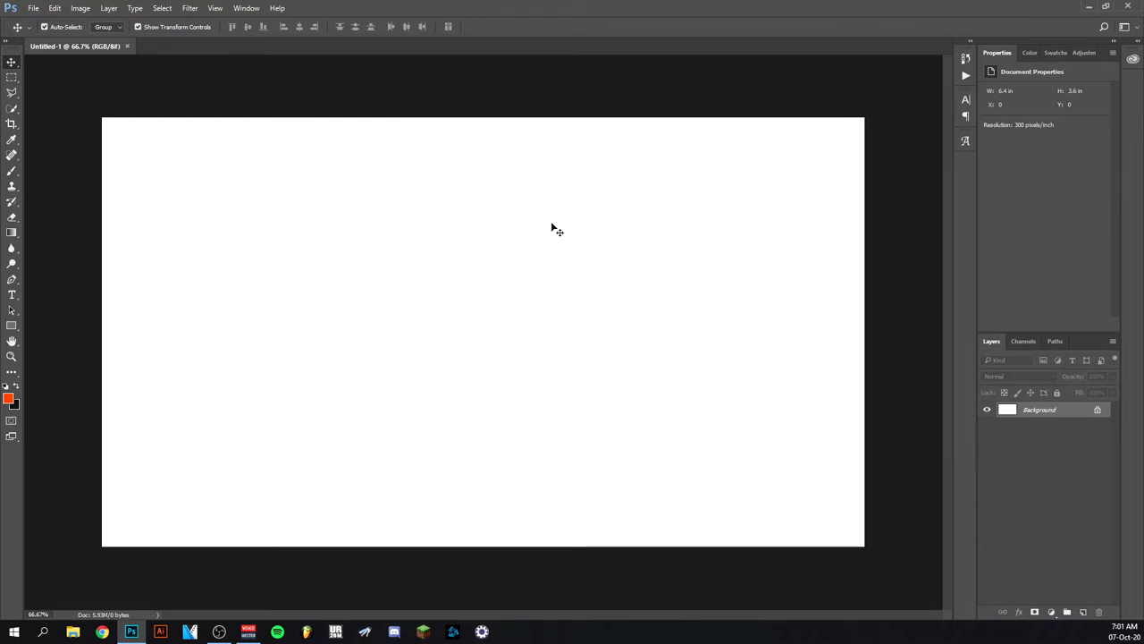
Step: Place the 384578 nebula image as a linked layer and scale it to 25%
{"action": "left_click", "coordinate": [33, 8]}
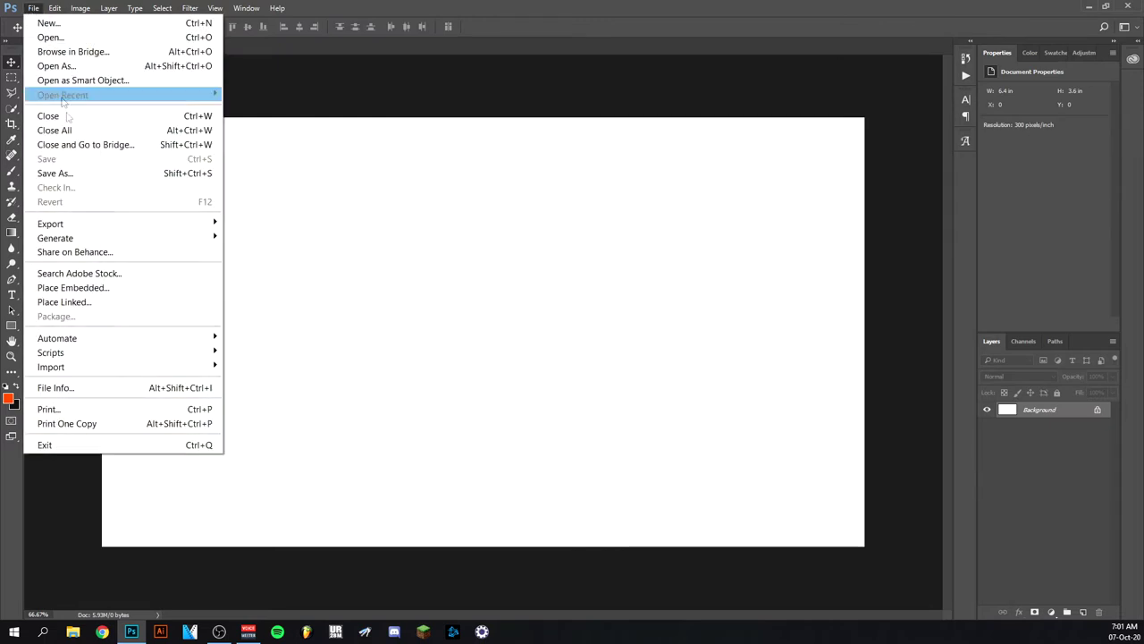
{"action": "left_click", "coordinate": [65, 301]}
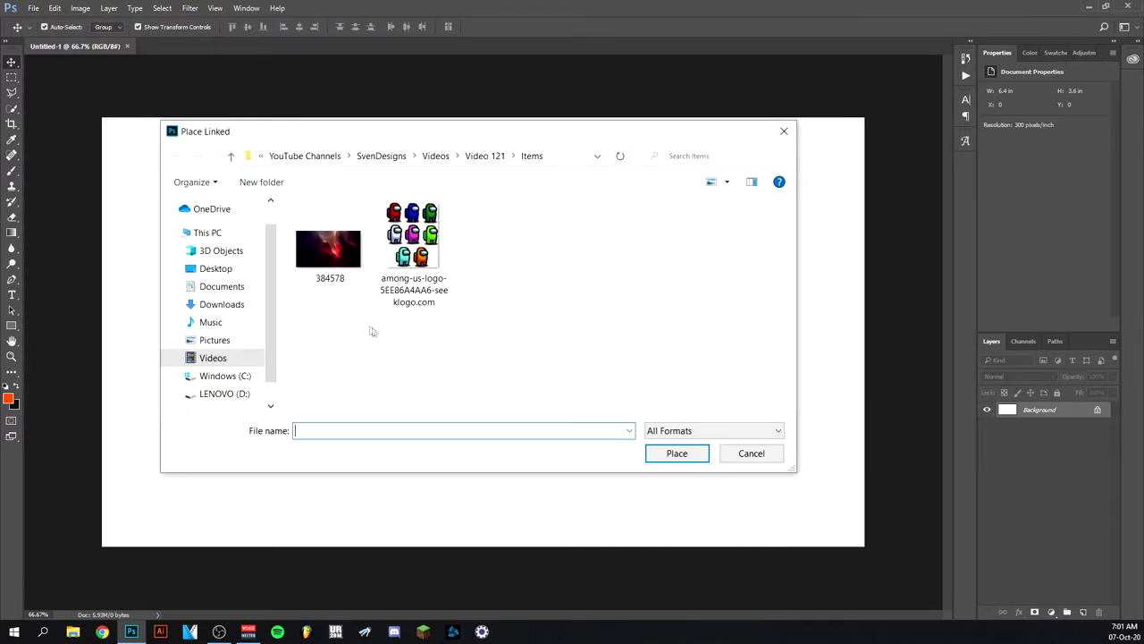
{"action": "double_click", "coordinate": [333, 260]}
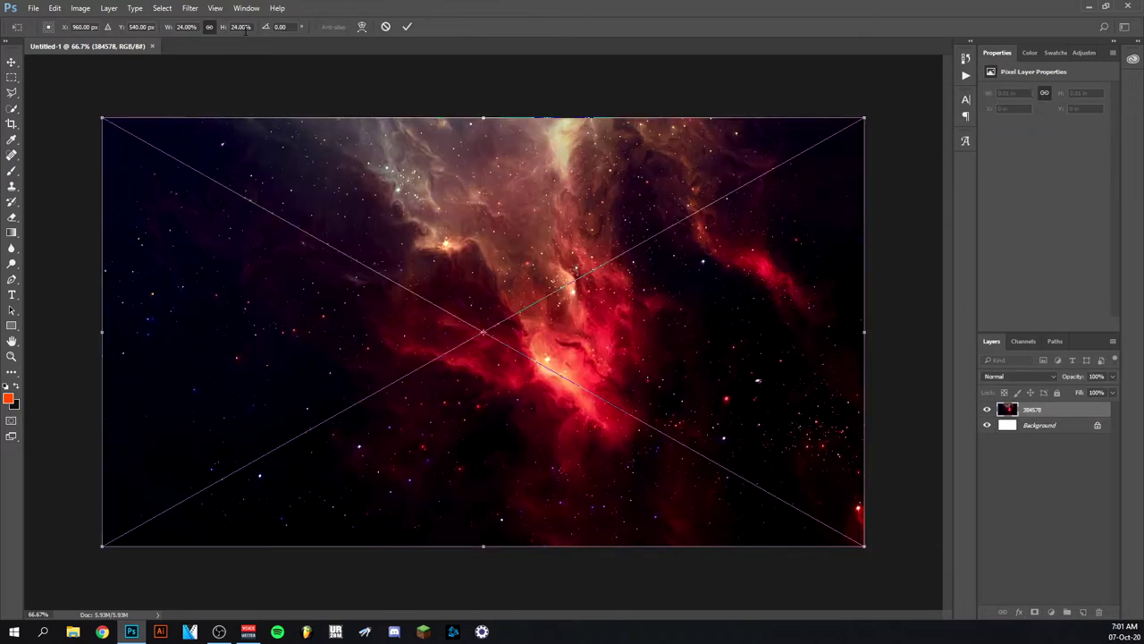
{"action": "left_click", "coordinate": [240, 27]}
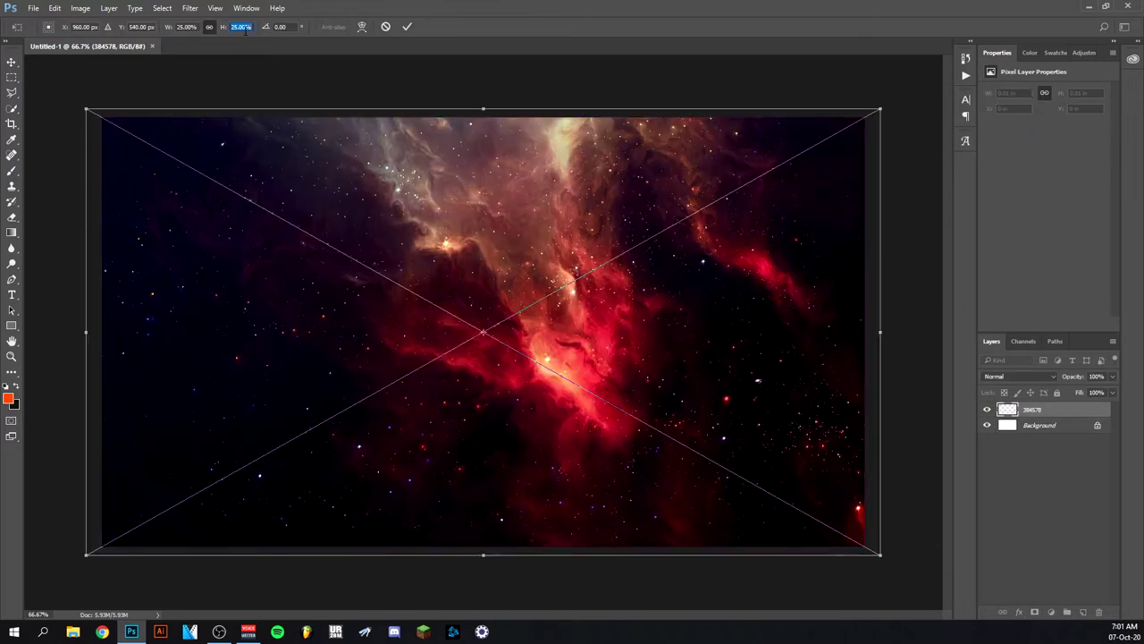
{"action": "type", "text": "25"}
{"action": "key", "text": "Return"}
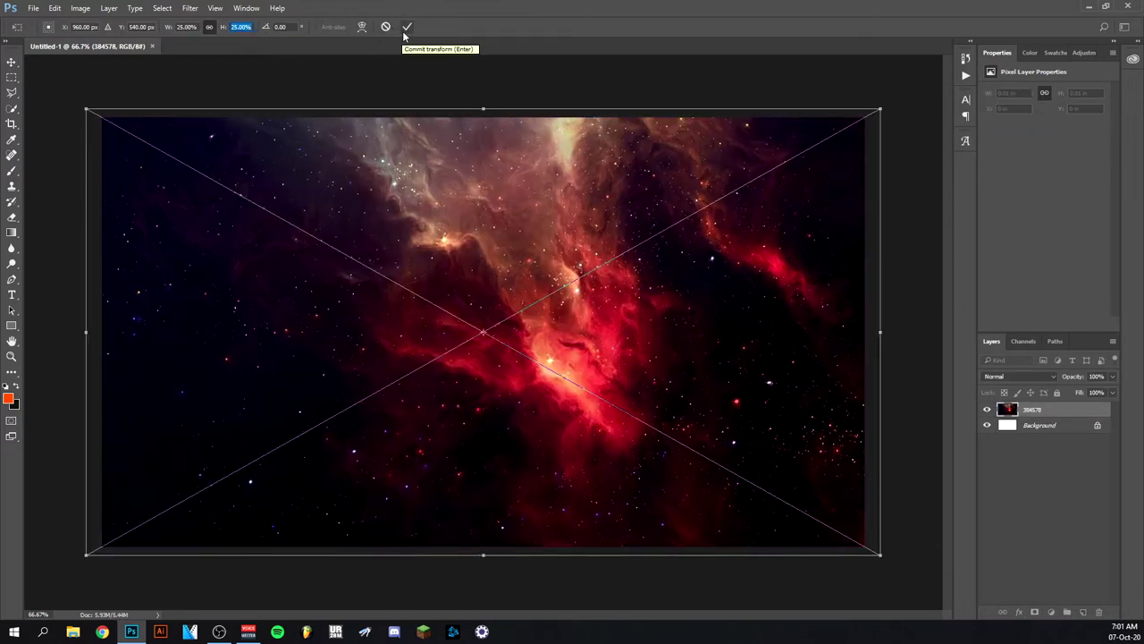
{"action": "left_click", "coordinate": [405, 28]}
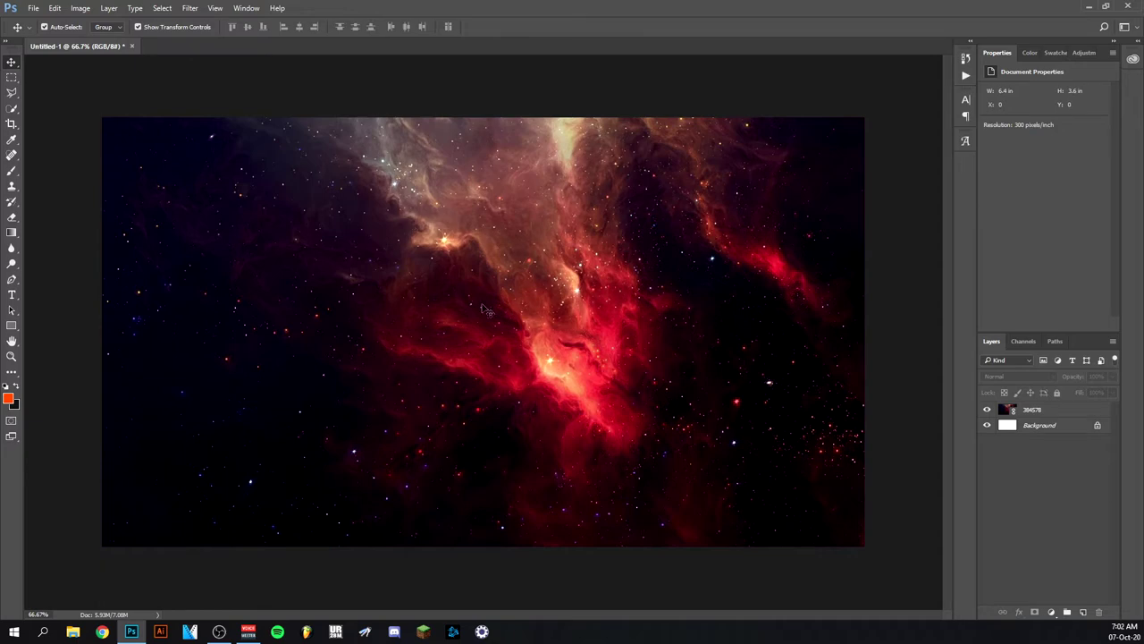
Step: Add Black & White and Brightness/Contrast adjustments (Brightness 113, Contrast 100) to the nebula
{"action": "left_click", "coordinate": [1059, 415]}
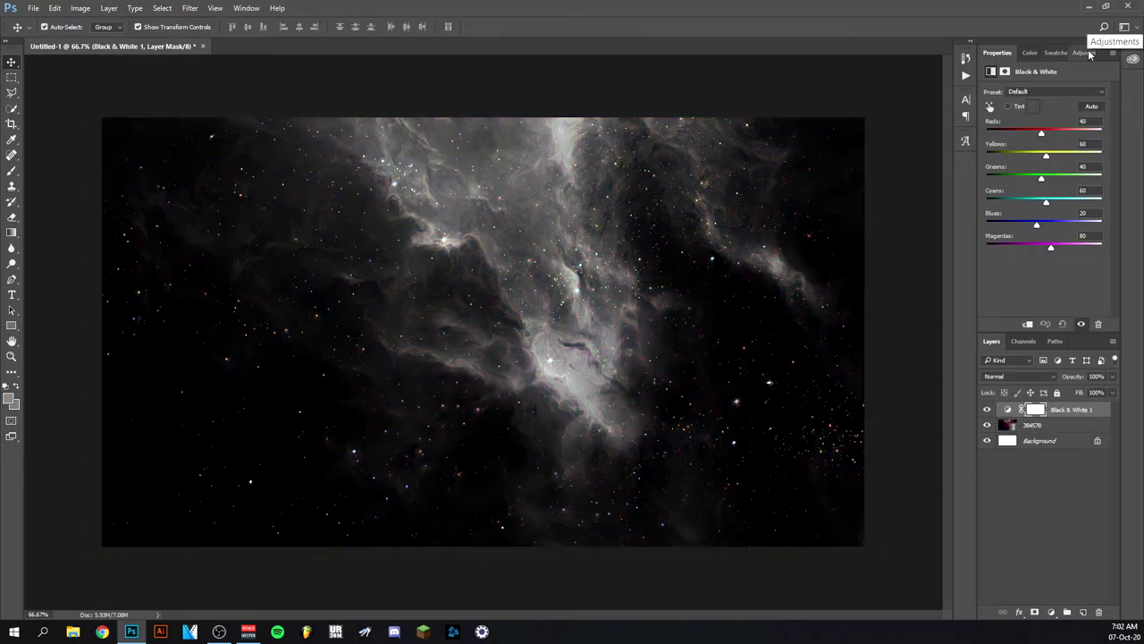
{"action": "left_click", "coordinate": [1085, 53]}
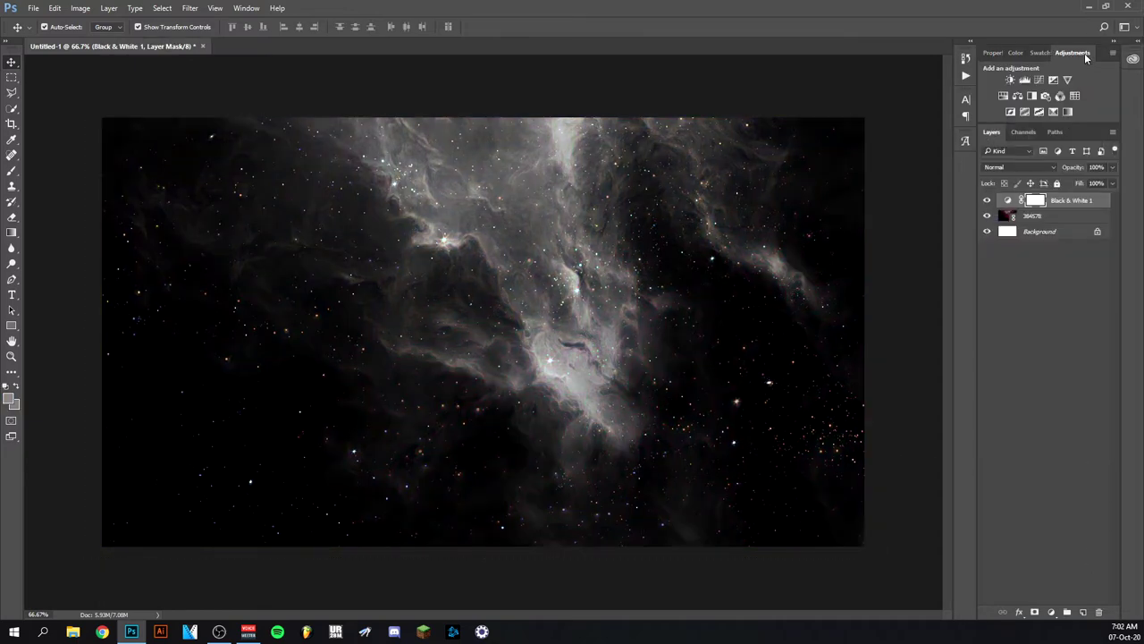
{"action": "left_click", "coordinate": [1010, 77]}
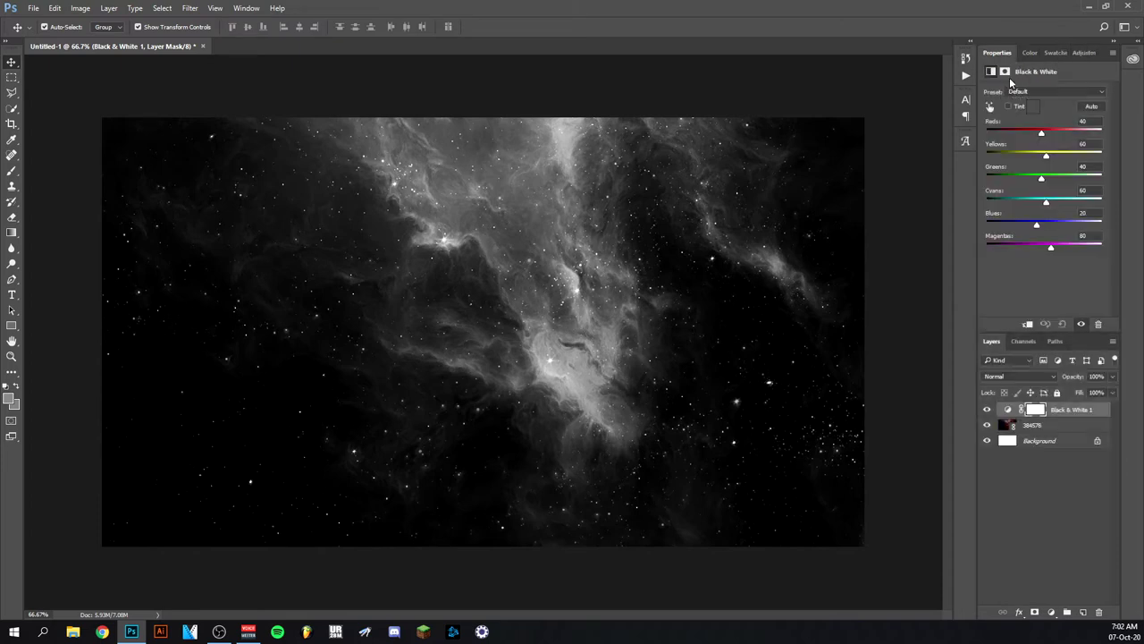
{"action": "left_click_drag", "start_coordinate": [1044, 143], "coordinate": [1117, 149]}
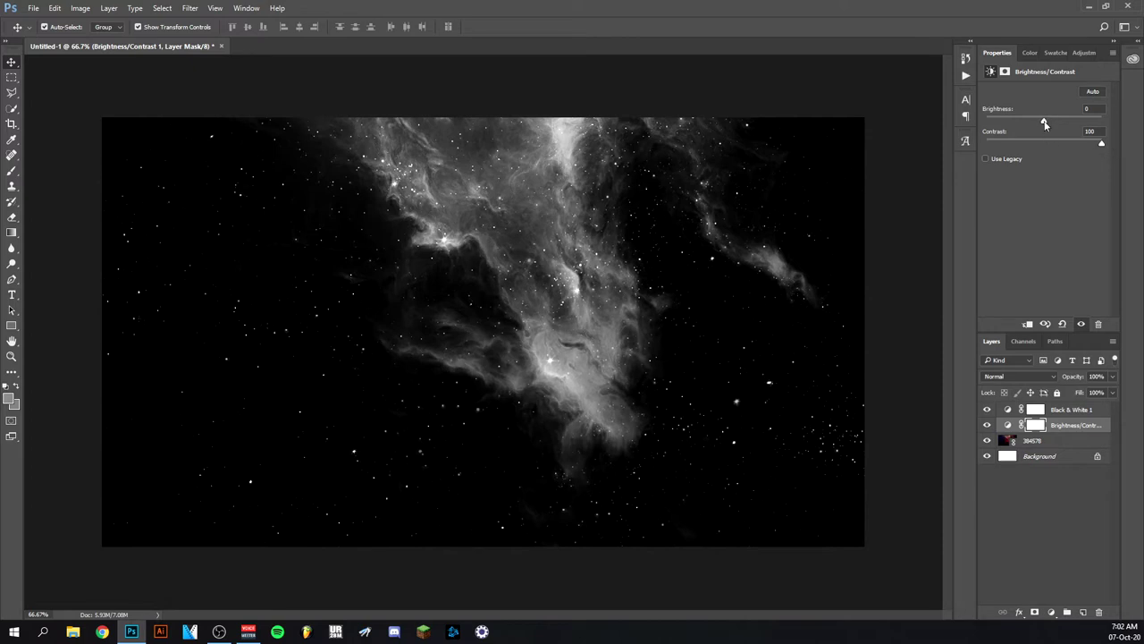
{"action": "left_click_drag", "start_coordinate": [1048, 122], "coordinate": [1059, 120]}
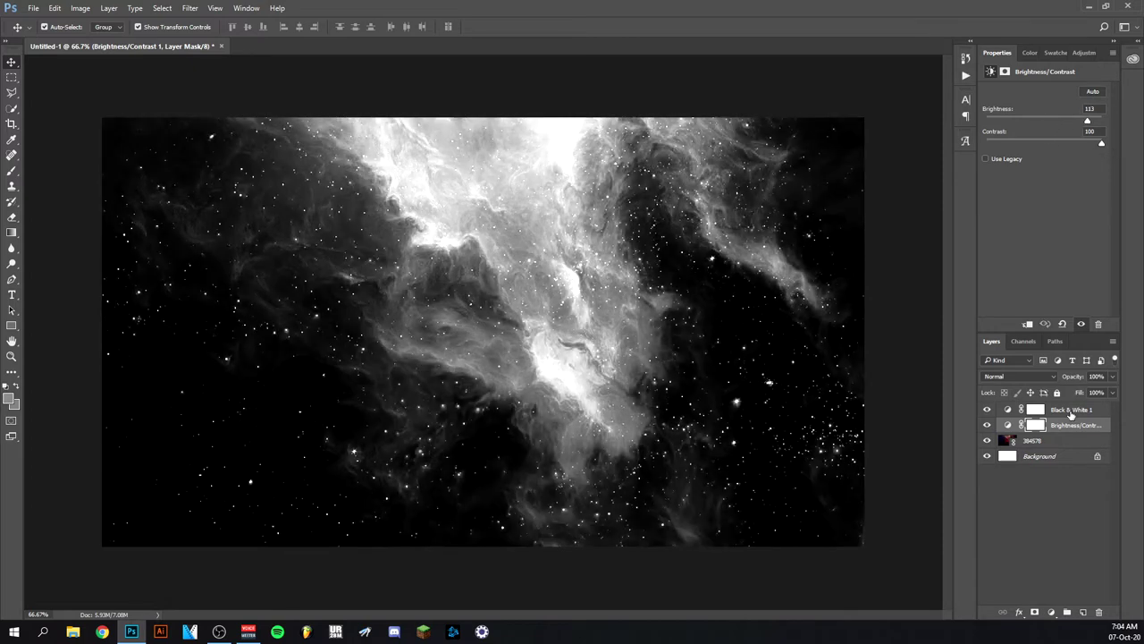
Step: Clip both adjustment layers to the 384578 nebula layer with Create Clipping Mask
{"action": "left_click", "coordinate": [1076, 407]}
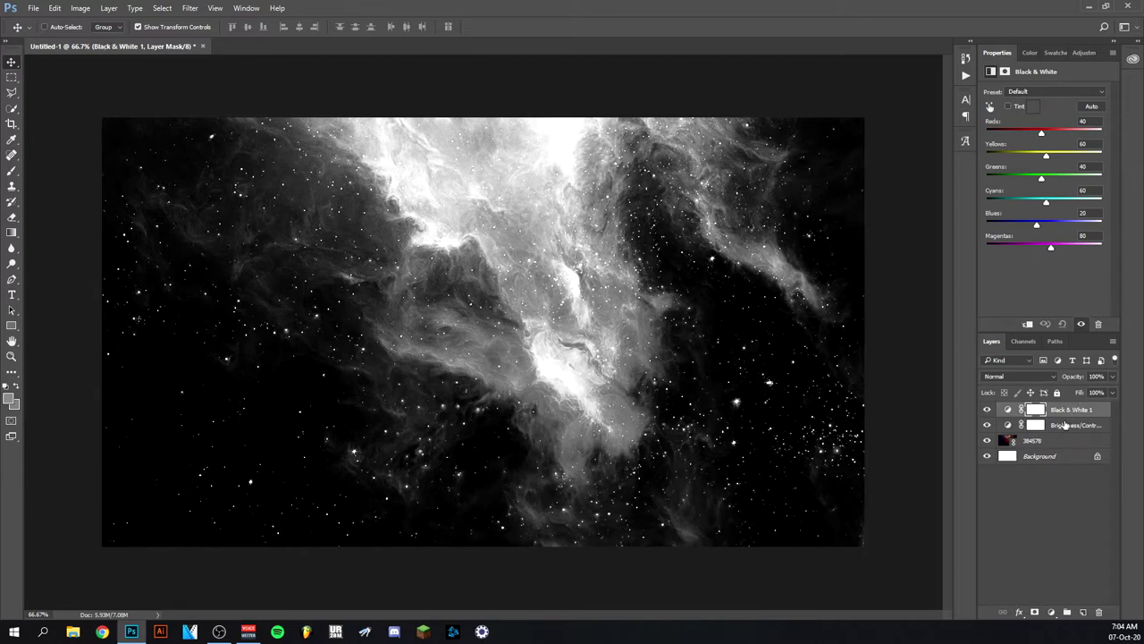
{"action": "left_click", "coordinate": [1065, 427], "text": "shift"}
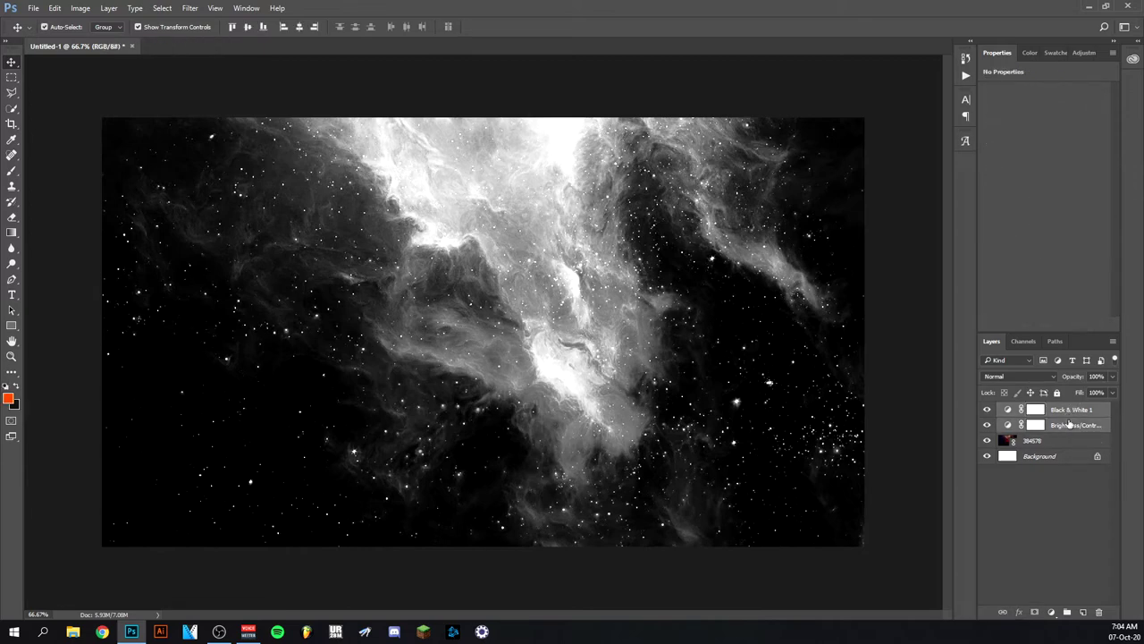
{"action": "right_click", "coordinate": [1059, 429]}
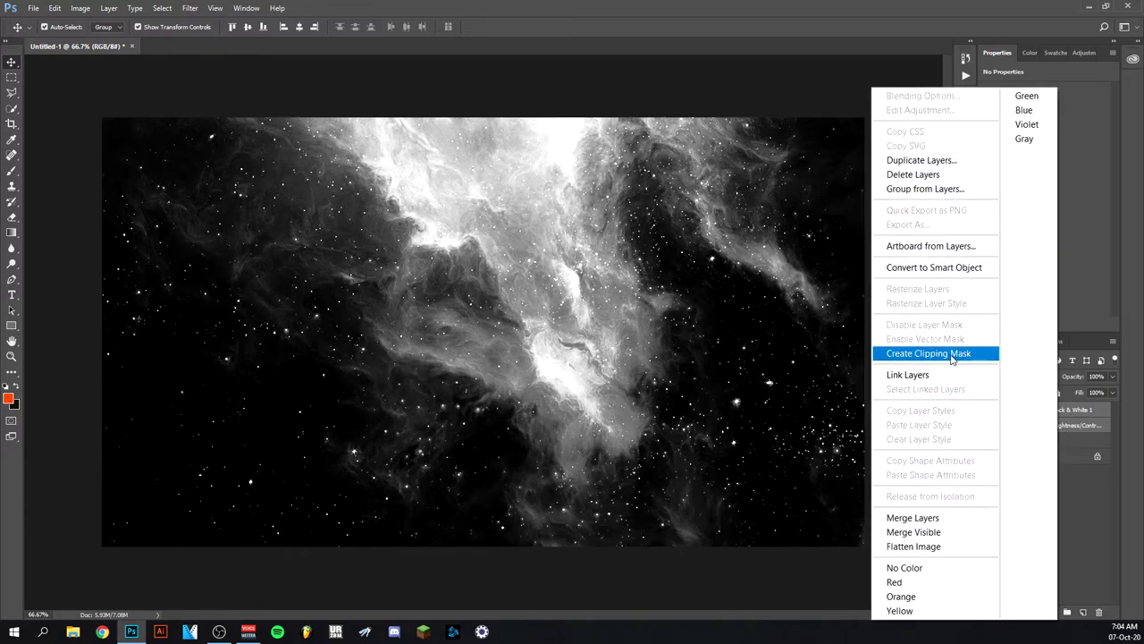
{"action": "left_click", "coordinate": [953, 354]}
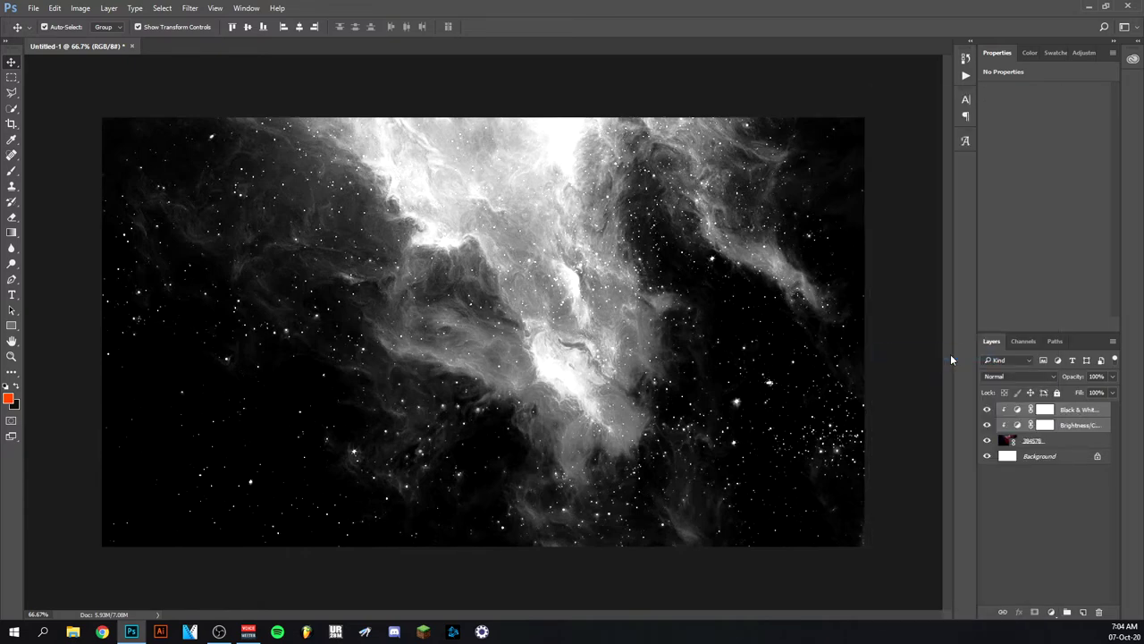
{"action": "left_click", "coordinate": [1046, 441]}
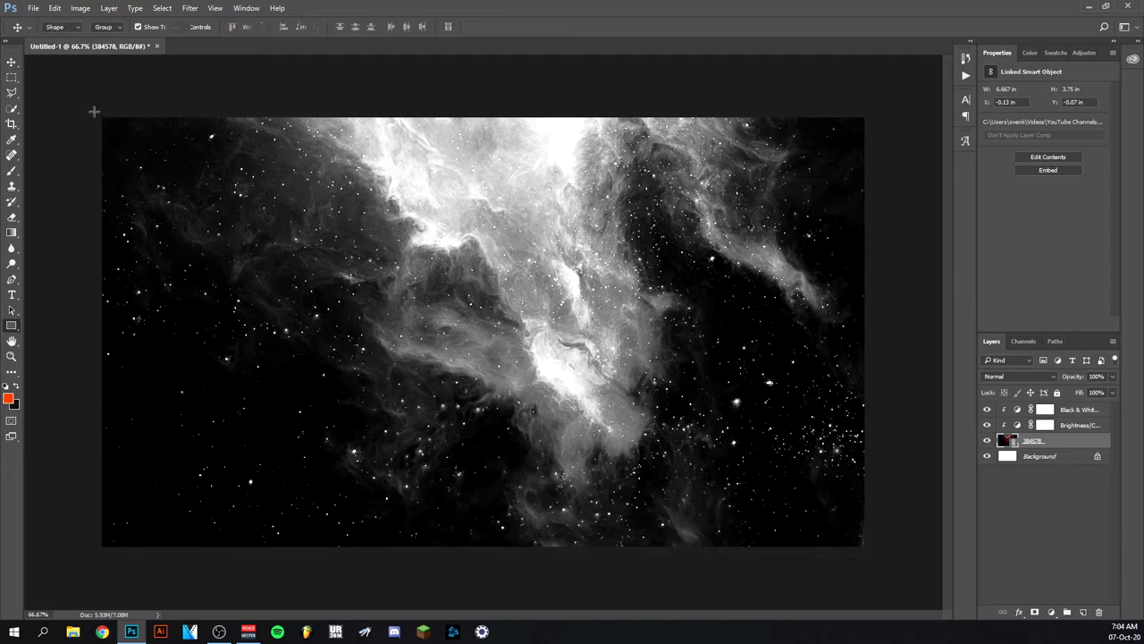
Step: Draw a black full-canvas rectangle and move Rectangle 1 below the nebula layer
{"action": "left_click_drag", "start_coordinate": [94, 113], "coordinate": [869, 557]}
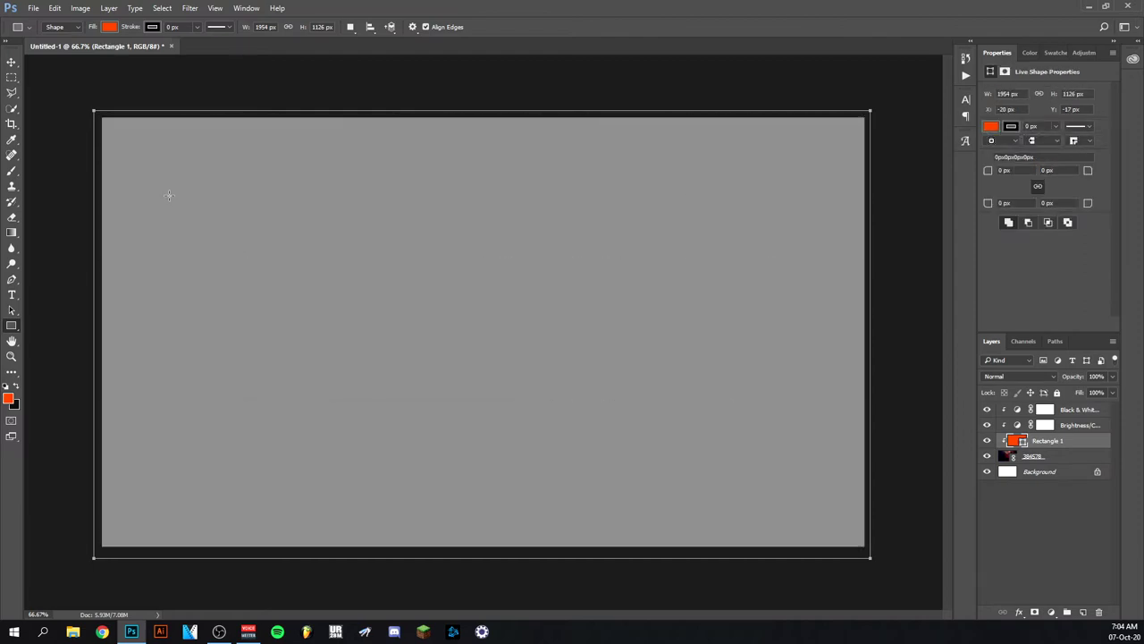
{"action": "left_click", "coordinate": [109, 26]}
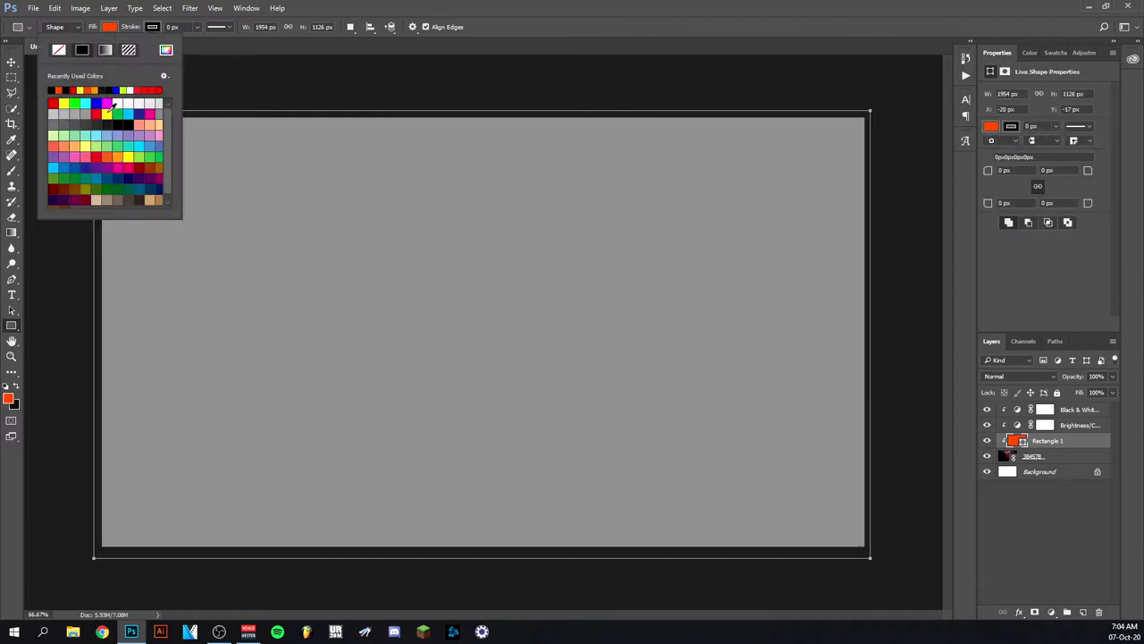
{"action": "left_click", "coordinate": [128, 126]}
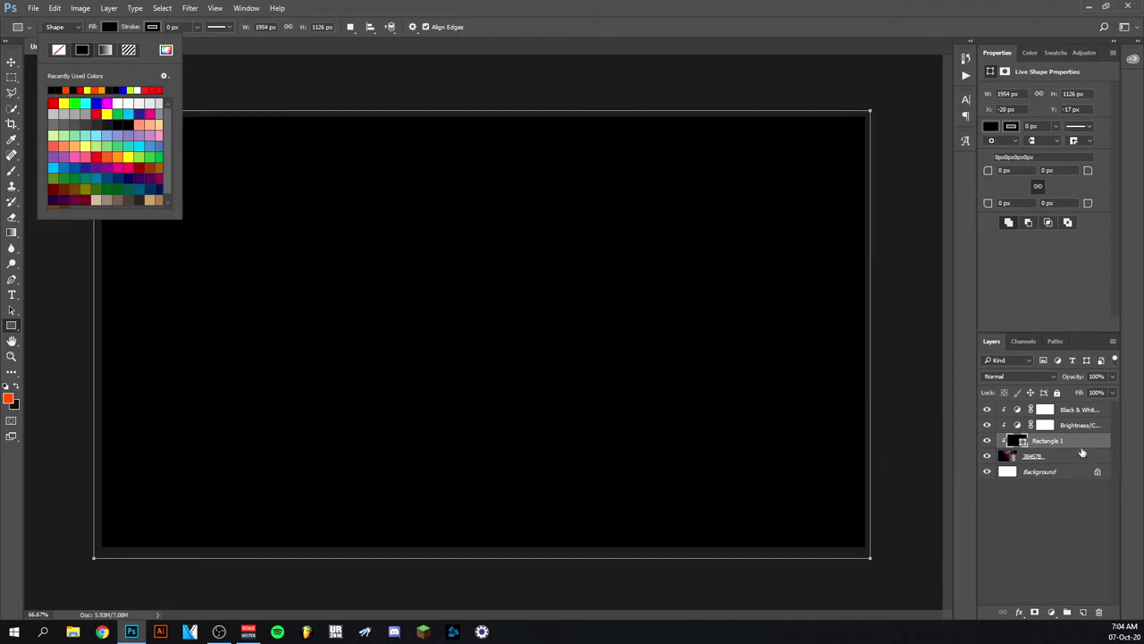
{"action": "left_click", "coordinate": [1079, 448]}
{"action": "left_click_drag", "start_coordinate": [1079, 448], "coordinate": [1077, 471]}
{"action": "left_click", "coordinate": [12, 62]}
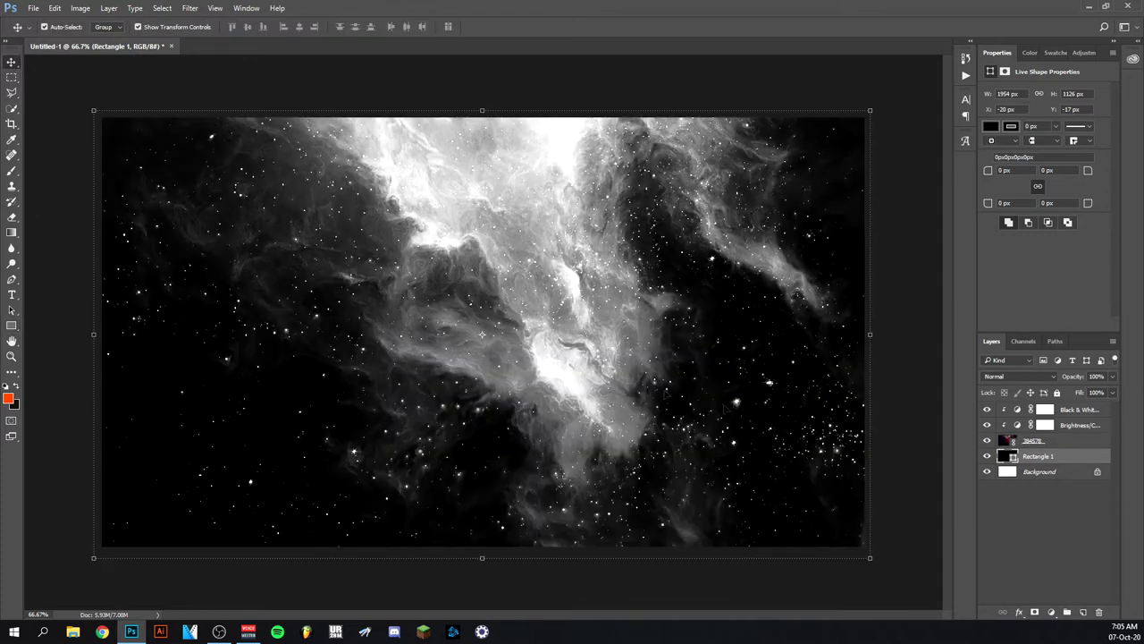
{"action": "left_click", "coordinate": [1058, 443]}
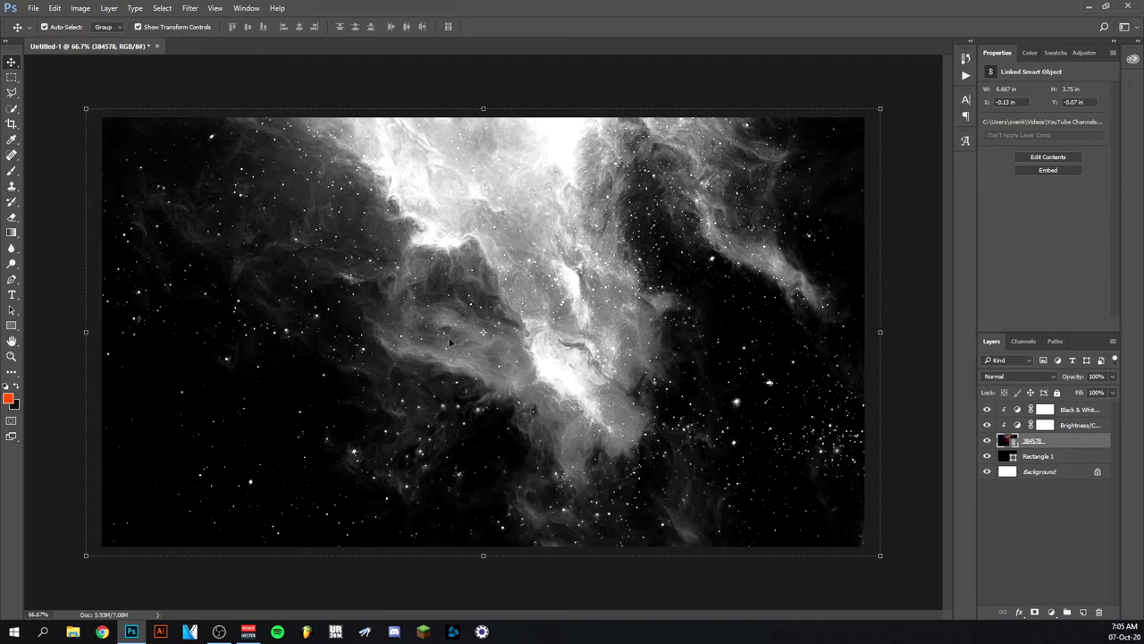
Step: Set the 384578 nebula layer's opacity to 20% and deselect it
{"action": "key", "text": "1"}
{"action": "key", "text": "1"}
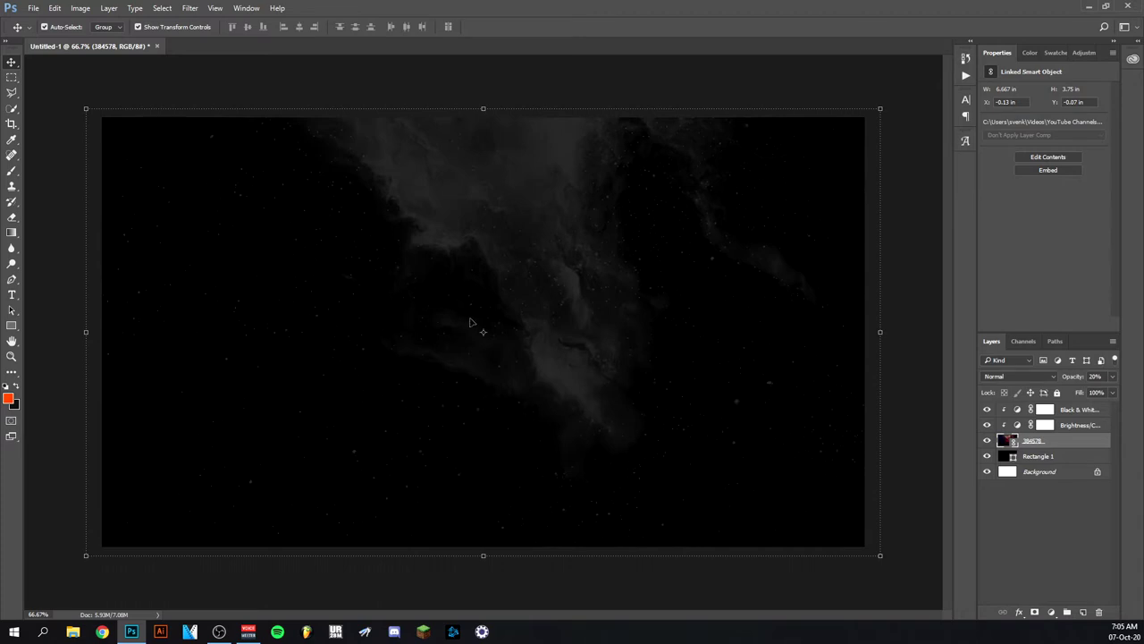
{"action": "left_click", "coordinate": [926, 245]}
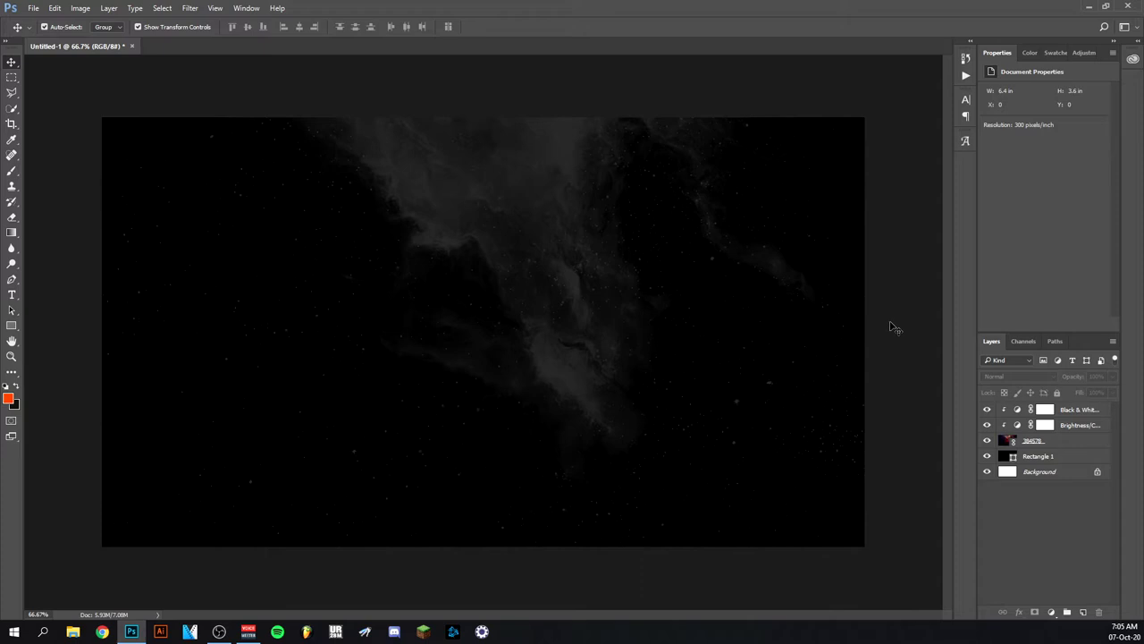
Step: Place the Among Us crewmates image as a linked layer with linked width and height
{"action": "left_click", "coordinate": [33, 8]}
{"action": "left_click", "coordinate": [71, 317]}
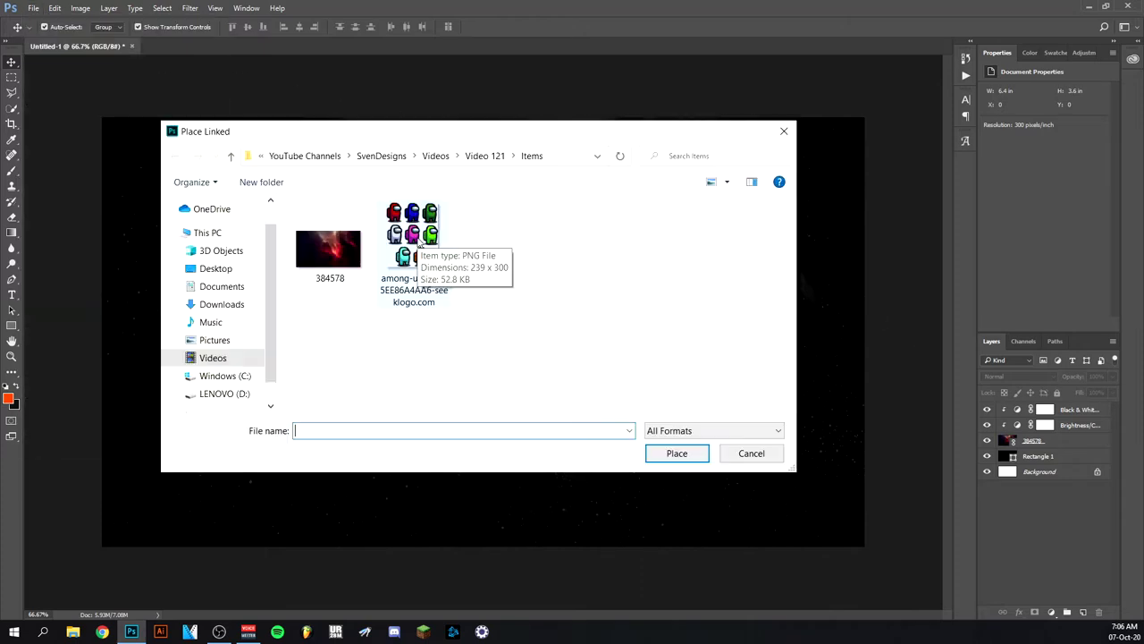
{"action": "double_click", "coordinate": [419, 241]}
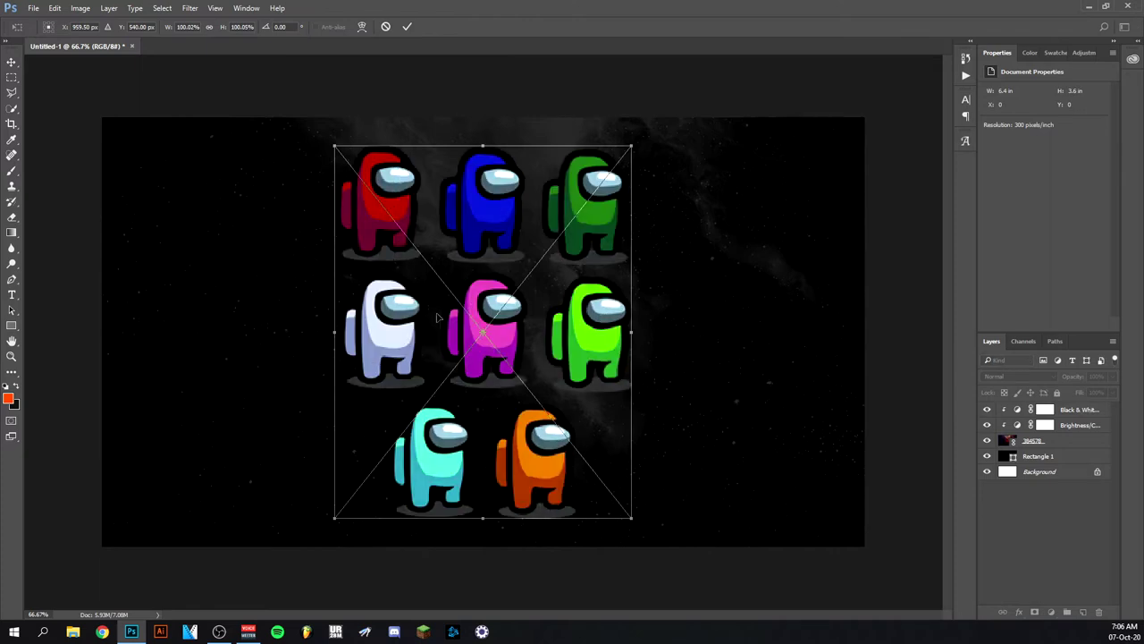
{"action": "left_click", "coordinate": [209, 26]}
{"action": "left_click", "coordinate": [409, 29]}
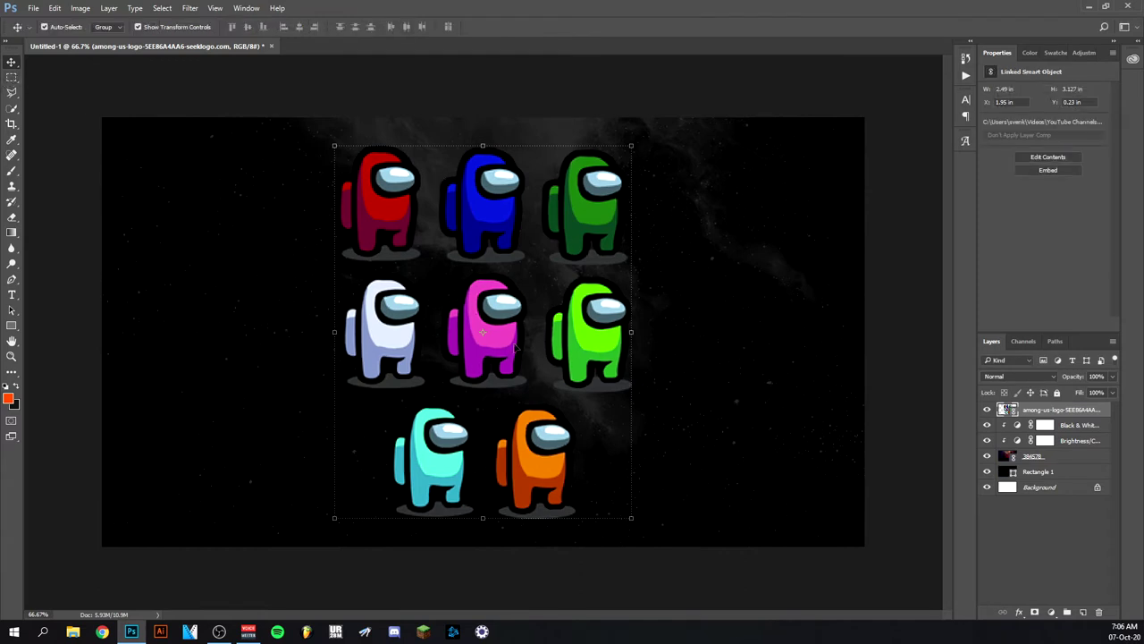
Step: Rasterize the crewmate image and cut the top row onto its own layer
{"action": "key", "text": "m"}
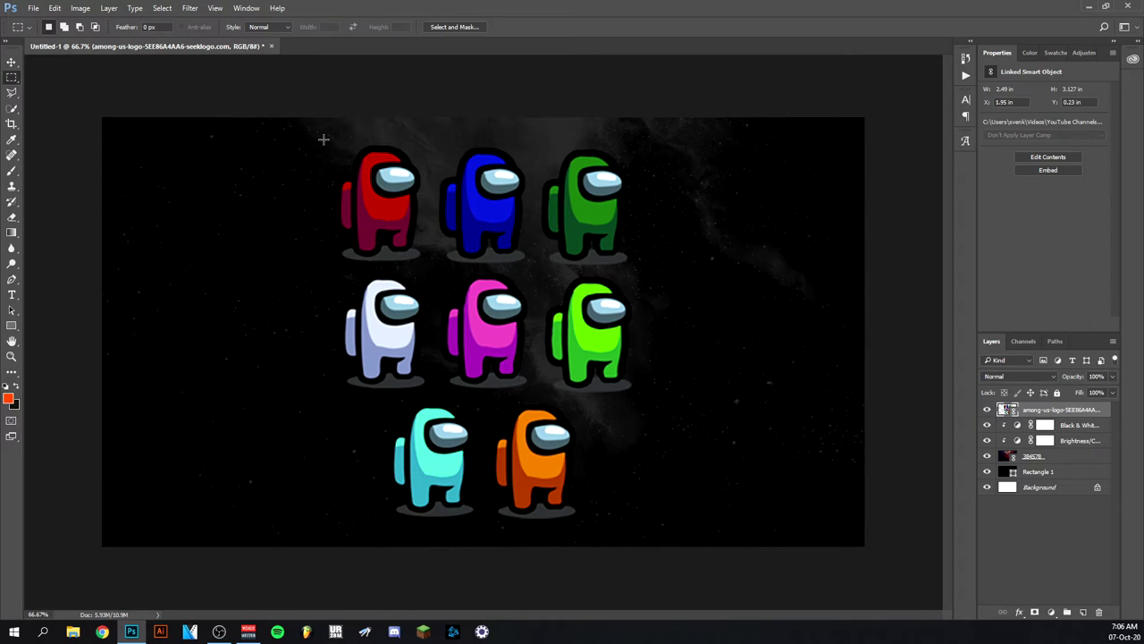
{"action": "left_click_drag", "start_coordinate": [322, 138], "coordinate": [652, 270]}
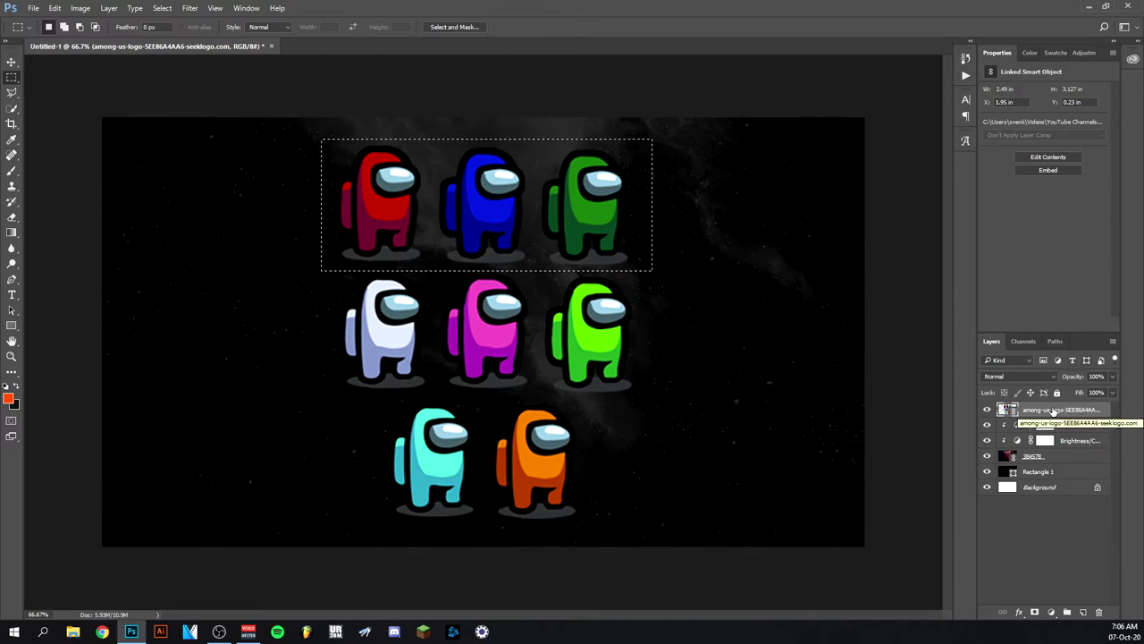
{"action": "right_click", "coordinate": [1053, 411]}
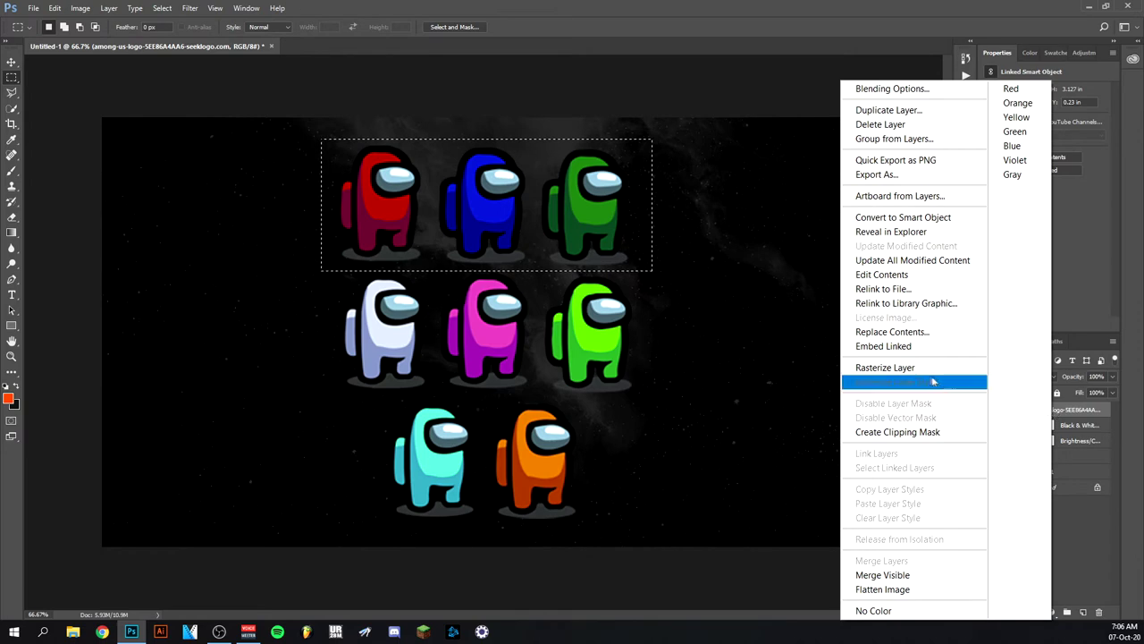
{"action": "left_click", "coordinate": [888, 369]}
{"action": "right_click", "coordinate": [477, 208]}
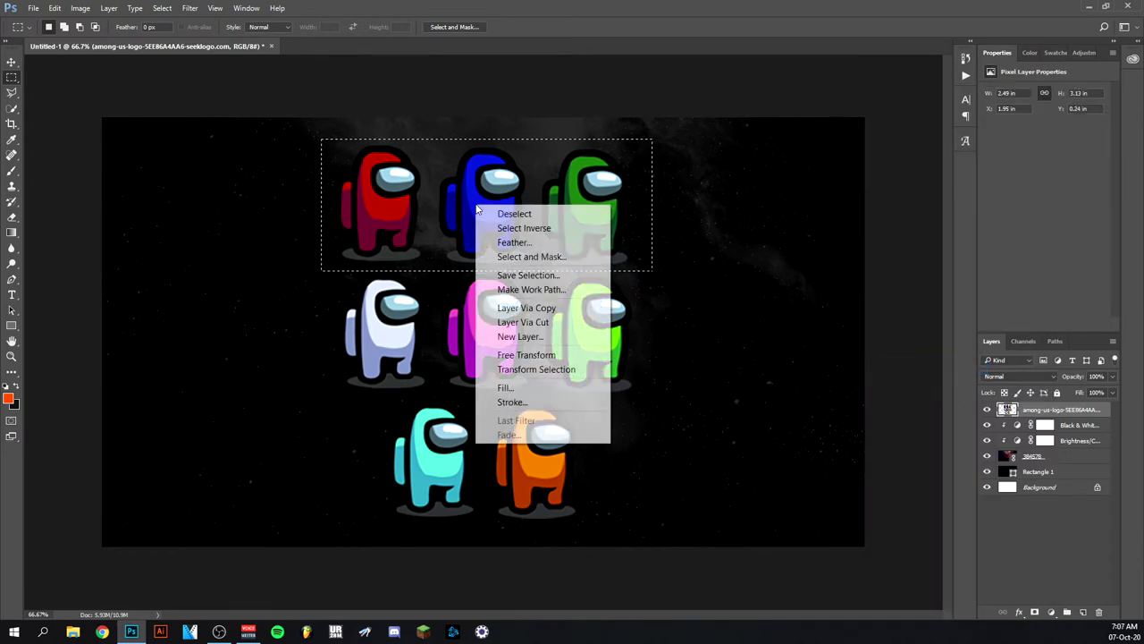
{"action": "left_click", "coordinate": [549, 323]}
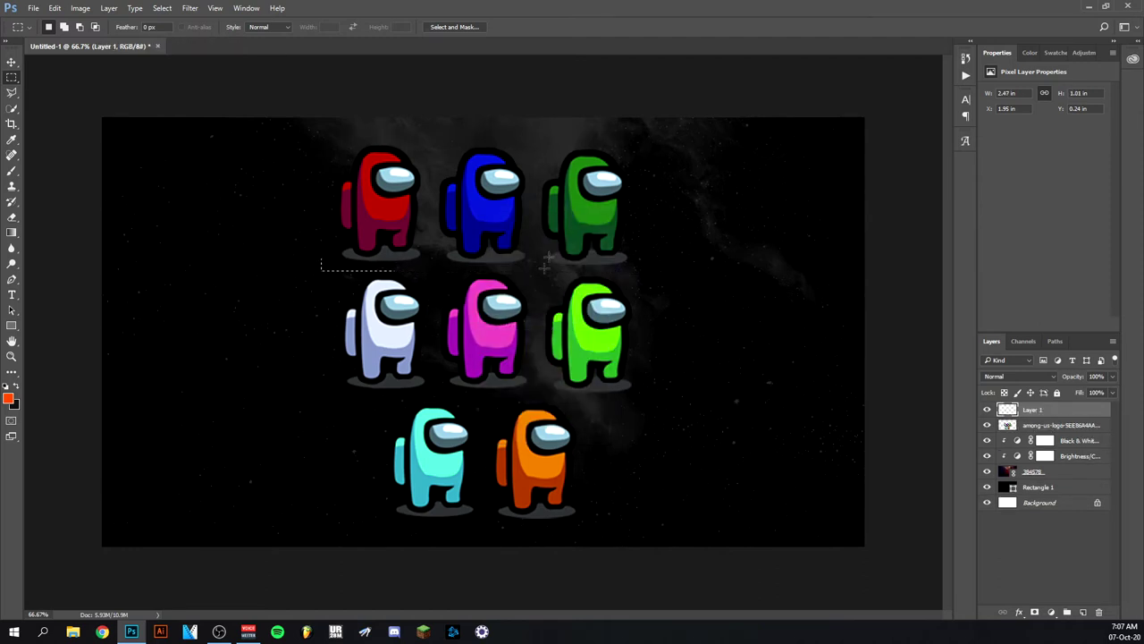
{"action": "left_click", "coordinate": [12, 62]}
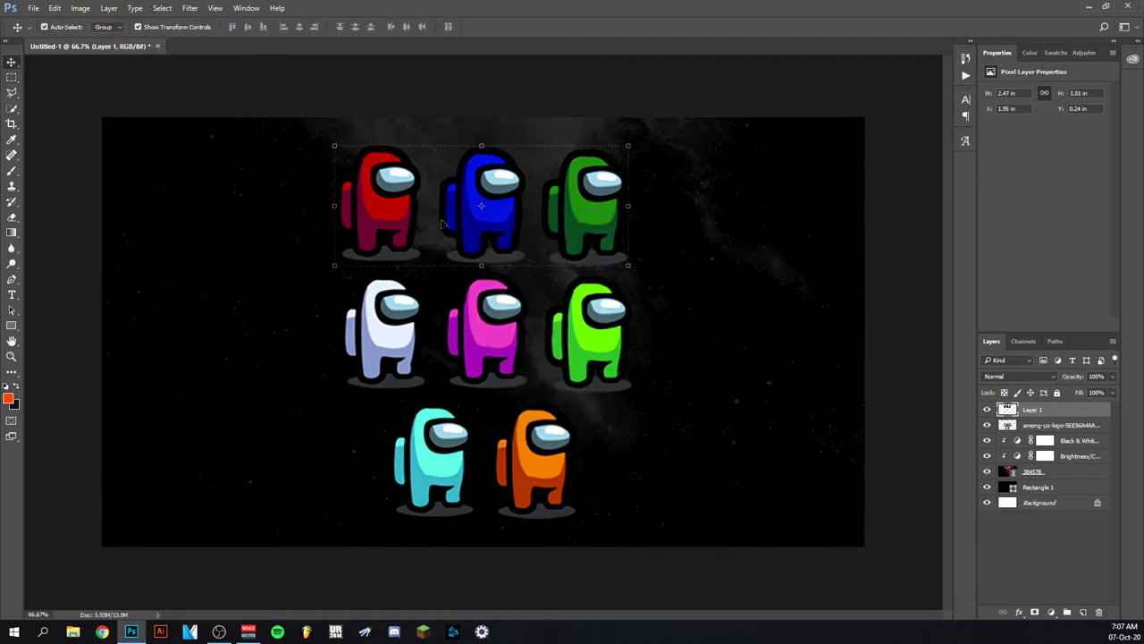
{"action": "key", "text": "Up"}
{"action": "key", "text": "Up"}
{"action": "key", "text": "Up"}
{"action": "key", "text": "Up"}
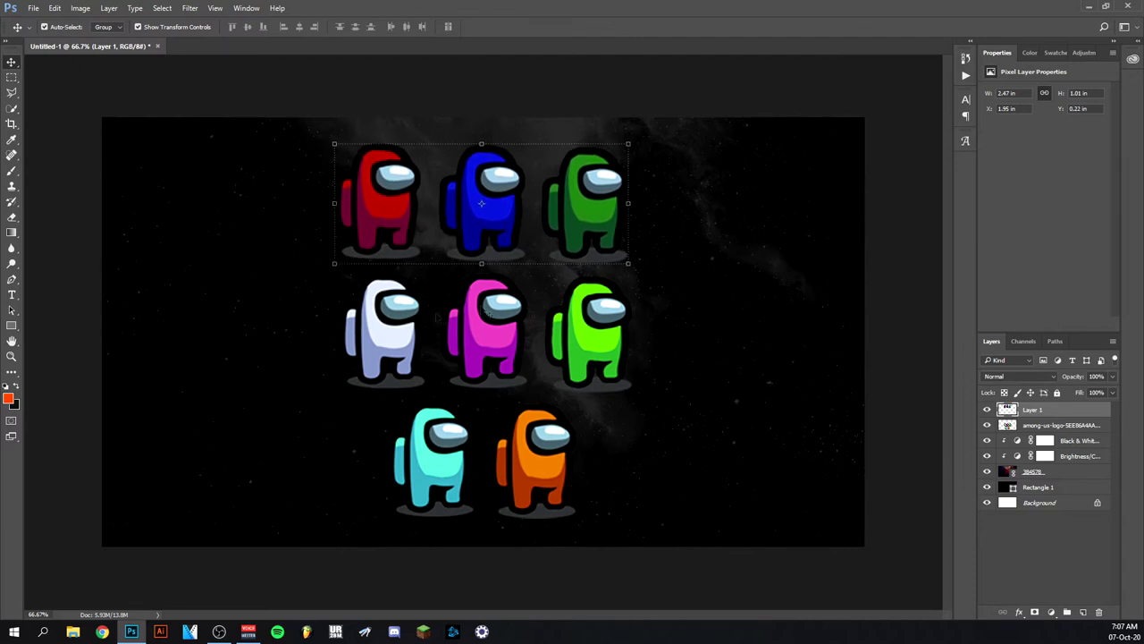
Step: Delete the leftover crewmate layer and remove the dark green crewmate
{"action": "left_click", "coordinate": [499, 433]}
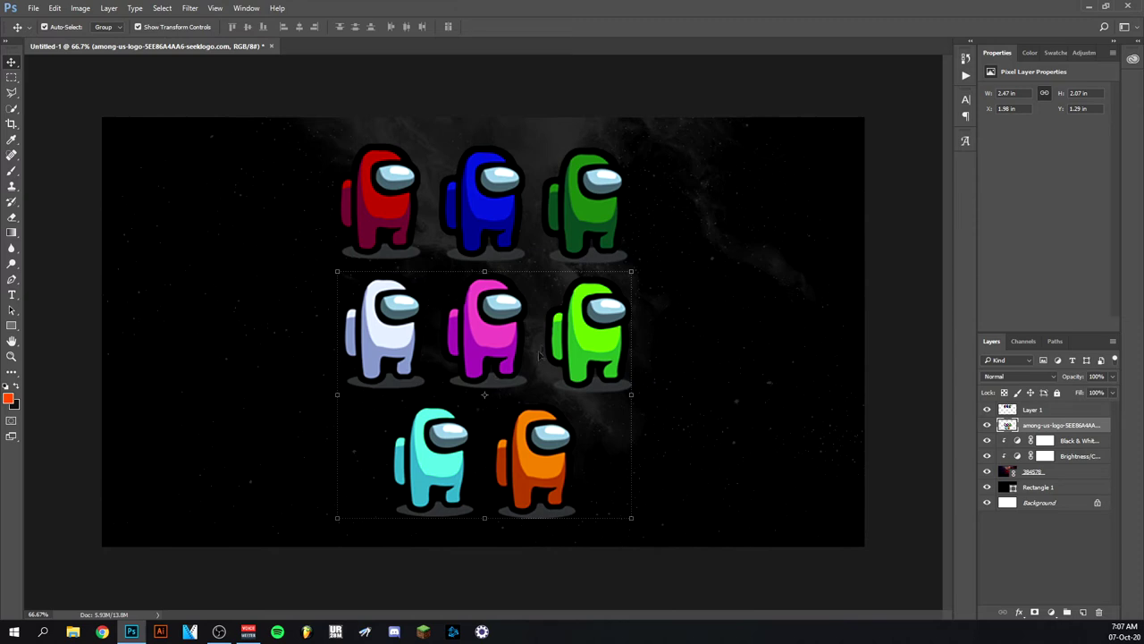
{"action": "key", "text": "m"}
{"action": "left_click_drag", "start_coordinate": [379, 391], "coordinate": [475, 440]}
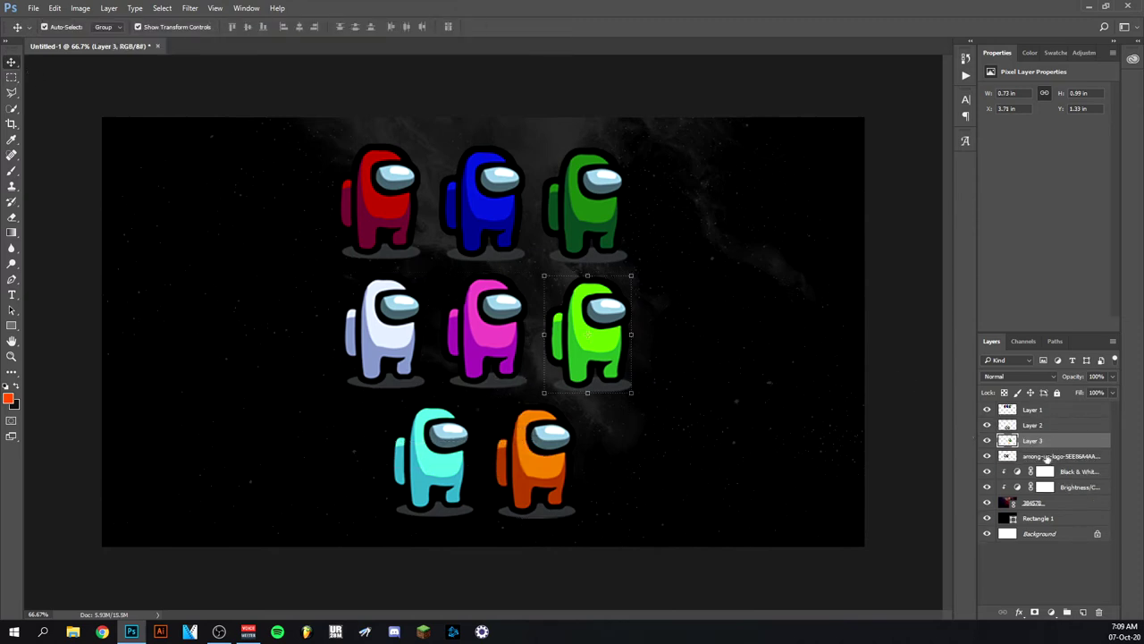
{"action": "left_click", "coordinate": [1055, 458]}
{"action": "key", "text": "Delete"}
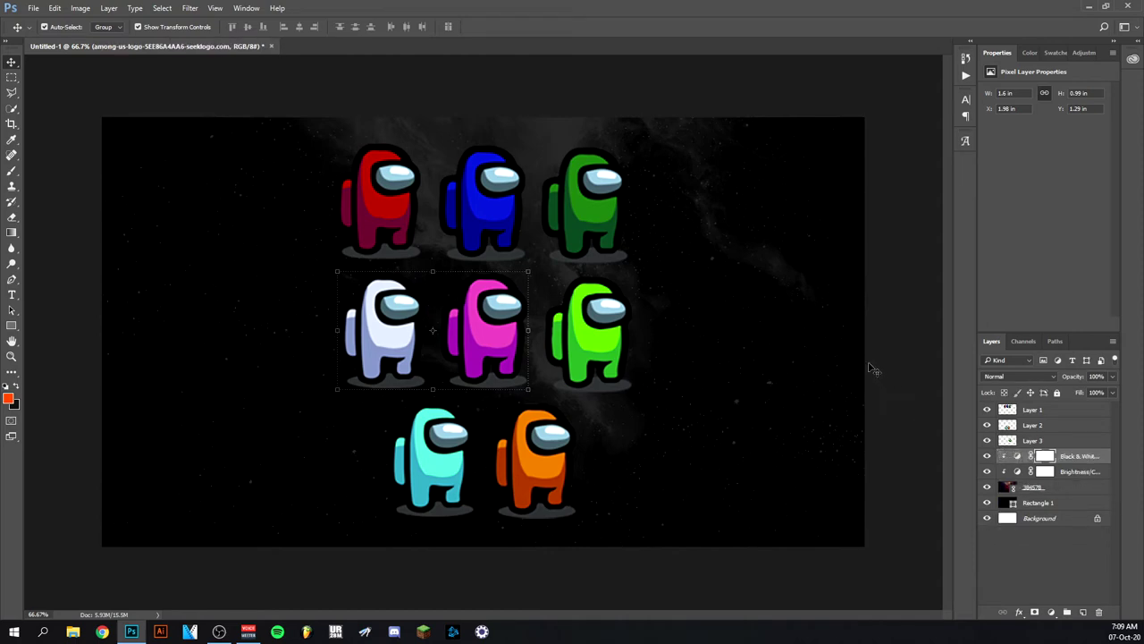
{"action": "key", "text": "m"}
{"action": "left_click_drag", "start_coordinate": [539, 134], "coordinate": [637, 261]}
{"action": "key", "text": "Delete"}
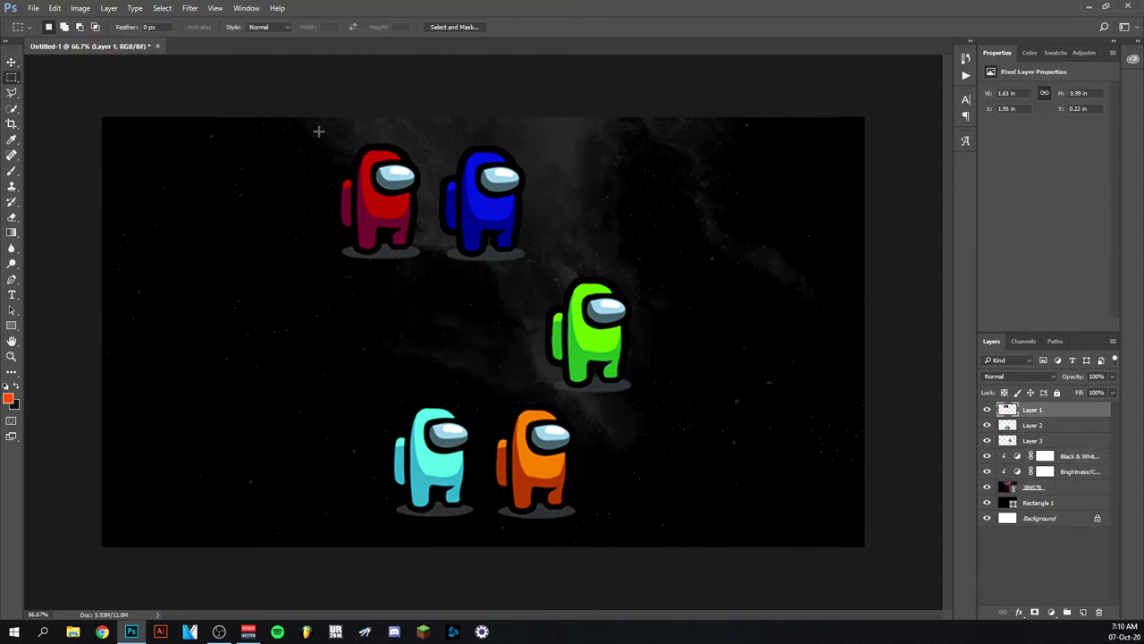
Step: Cut the red crewmate onto its own layer and move red and blue down-left
{"action": "left_click_drag", "start_coordinate": [318, 132], "coordinate": [433, 271]}
{"action": "right_click", "coordinate": [376, 174]}
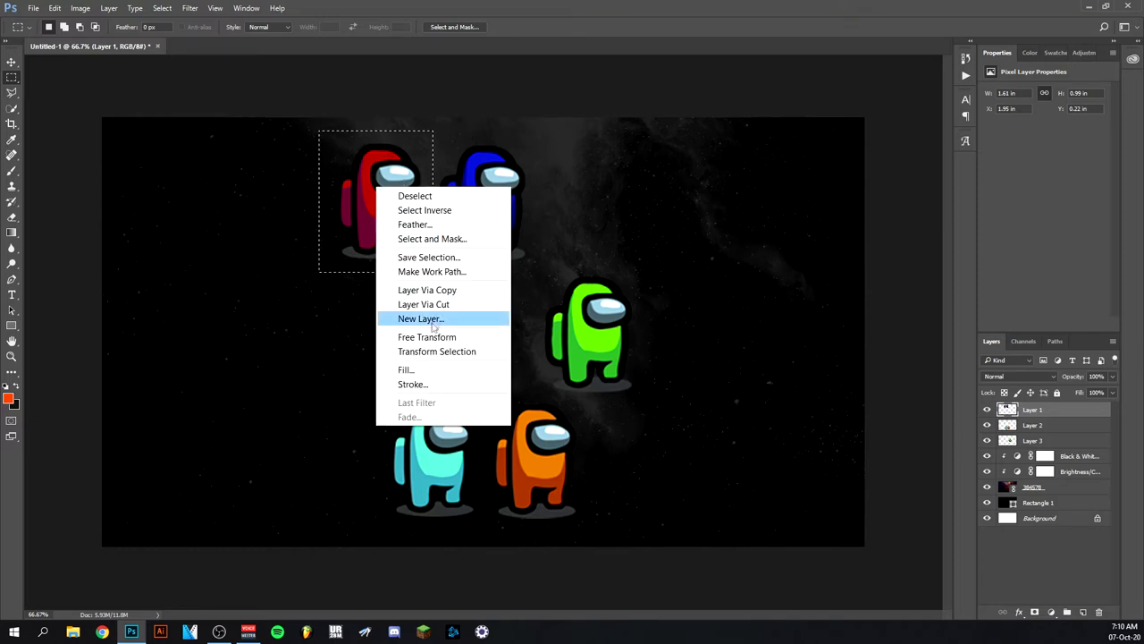
{"action": "left_click", "coordinate": [431, 304]}
{"action": "left_click", "coordinate": [11, 62]}
{"action": "left_click_drag", "start_coordinate": [380, 206], "coordinate": [277, 282]}
{"action": "left_click_drag", "start_coordinate": [483, 204], "coordinate": [413, 290]}
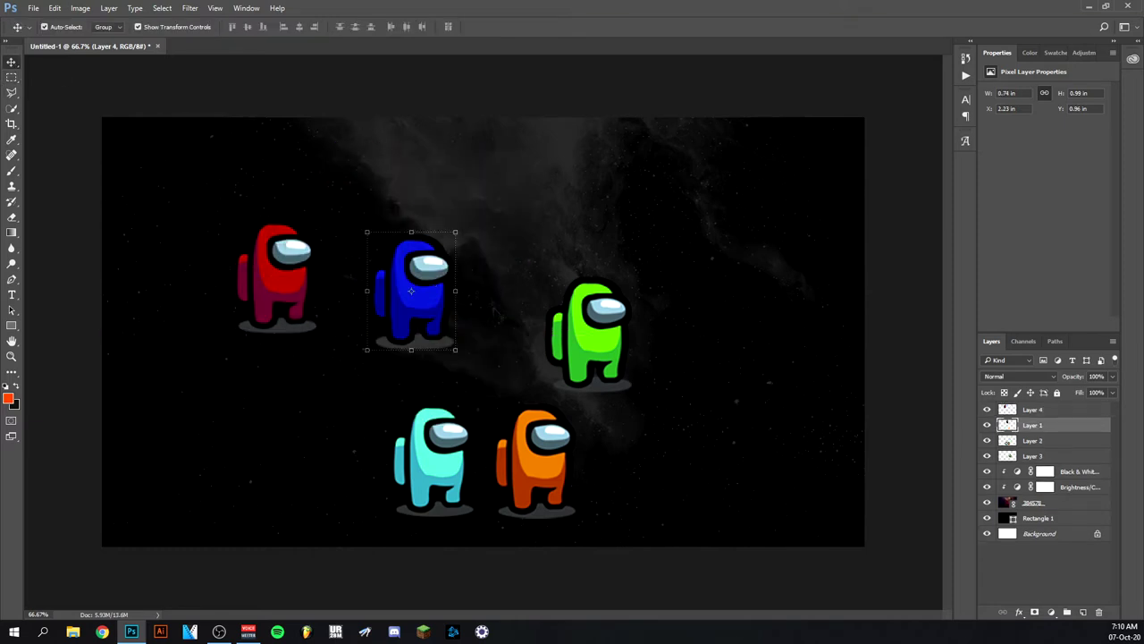
Step: Cut the cyan crewmate onto its own layer
{"action": "left_click", "coordinate": [10, 77]}
{"action": "left_click_drag", "start_coordinate": [483, 390], "coordinate": [367, 529]}
{"action": "right_click", "coordinate": [436, 447]}
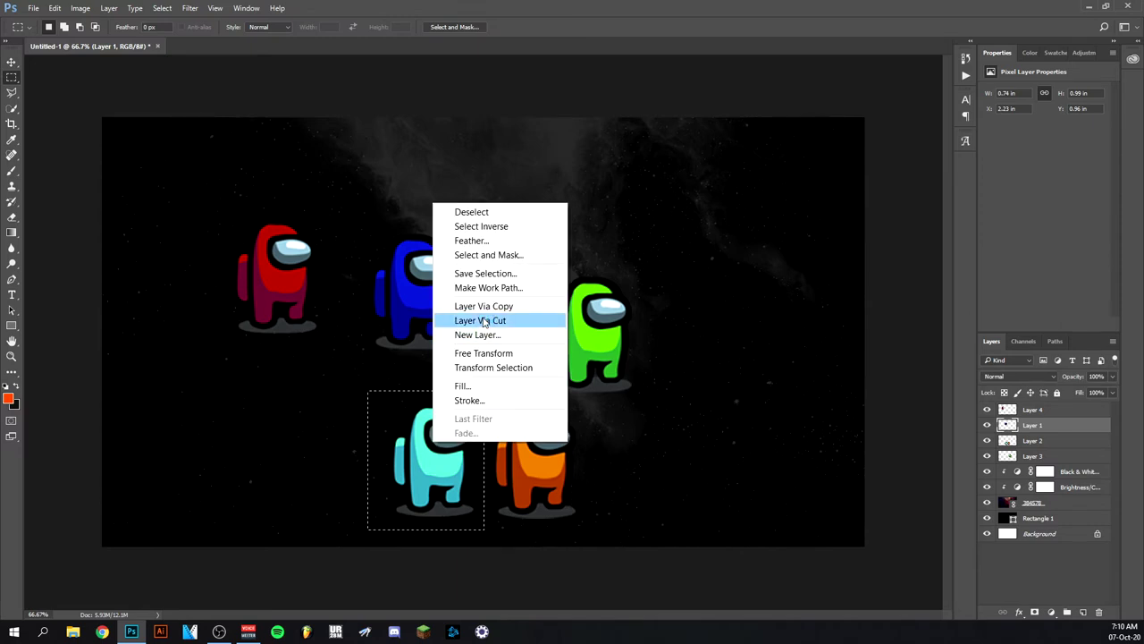
{"action": "left_click", "coordinate": [487, 320]}
{"action": "left_click", "coordinate": [574, 242]}
{"action": "left_click", "coordinate": [1032, 439]}
{"action": "right_click", "coordinate": [368, 527]}
{"action": "left_click", "coordinate": [504, 321]}
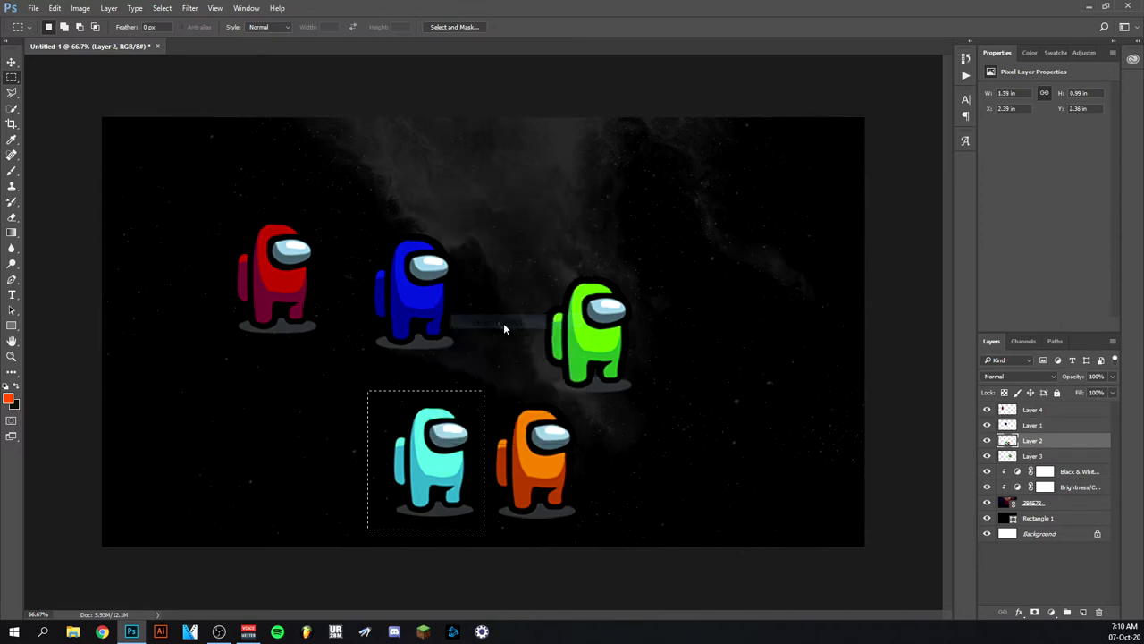
Step: Reposition the crewmates: cyan left, lime up-right, blue down, orange right
{"action": "key", "text": "v"}
{"action": "left_click_drag", "start_coordinate": [433, 460], "coordinate": [291, 452]}
{"action": "left_click_drag", "start_coordinate": [601, 353], "coordinate": [628, 340]}
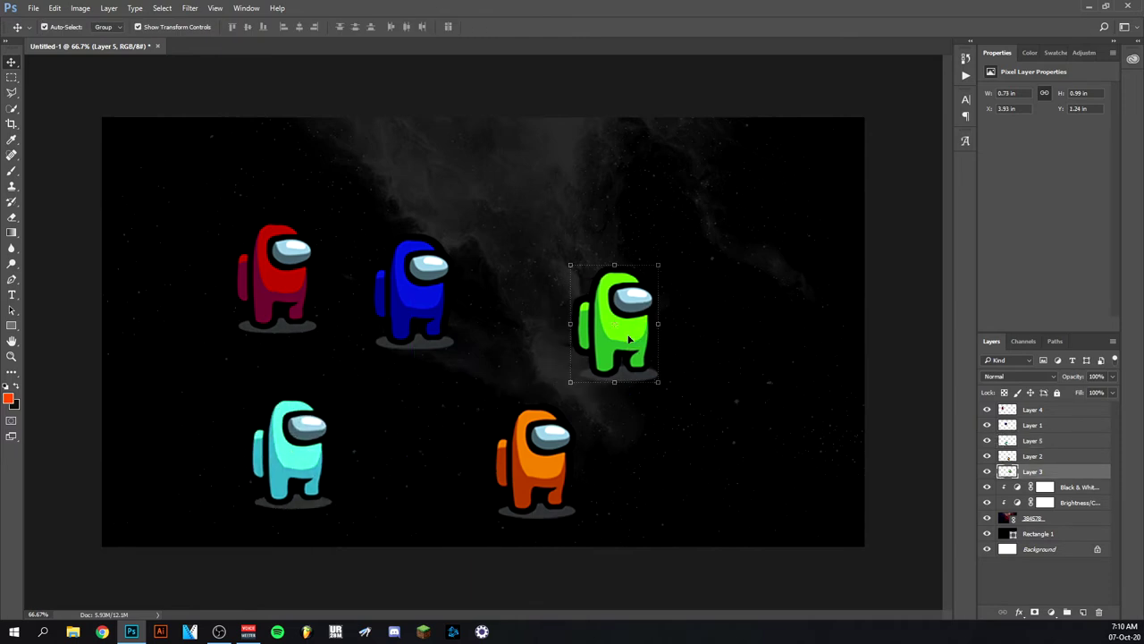
{"action": "left_click_drag", "start_coordinate": [417, 315], "coordinate": [417, 378]}
{"action": "left_click_drag", "start_coordinate": [527, 443], "coordinate": [565, 451]}
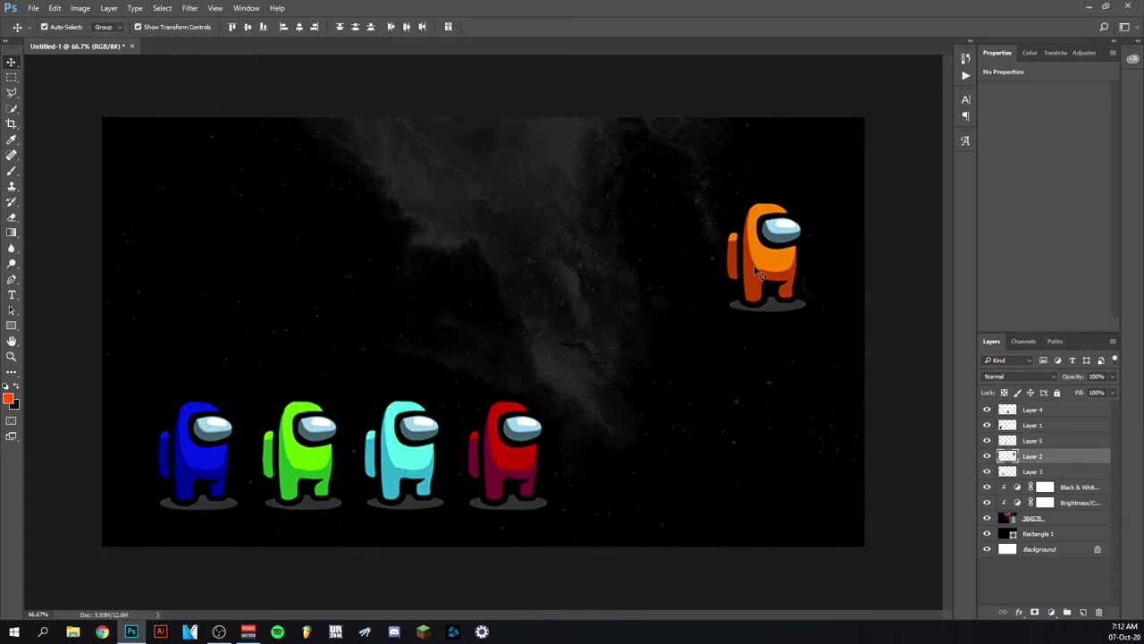
Step: Put orange at the row's end, group the five crewmates as Group 1, and shift it right
{"action": "left_click_drag", "start_coordinate": [778, 252], "coordinate": [623, 450]}
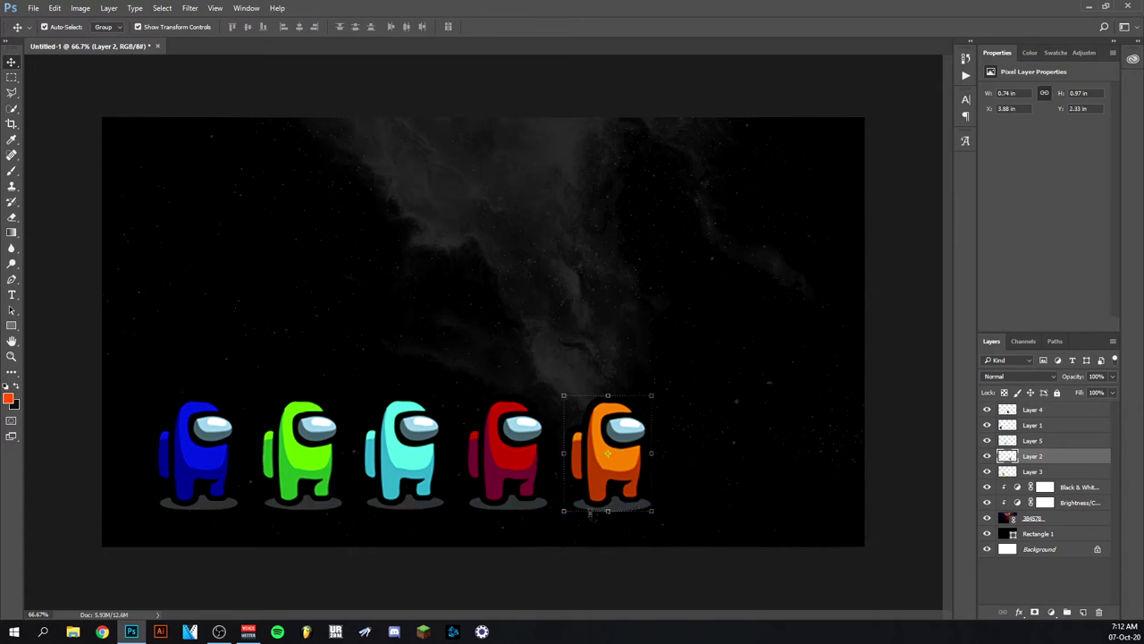
{"action": "left_click", "coordinate": [1066, 417]}
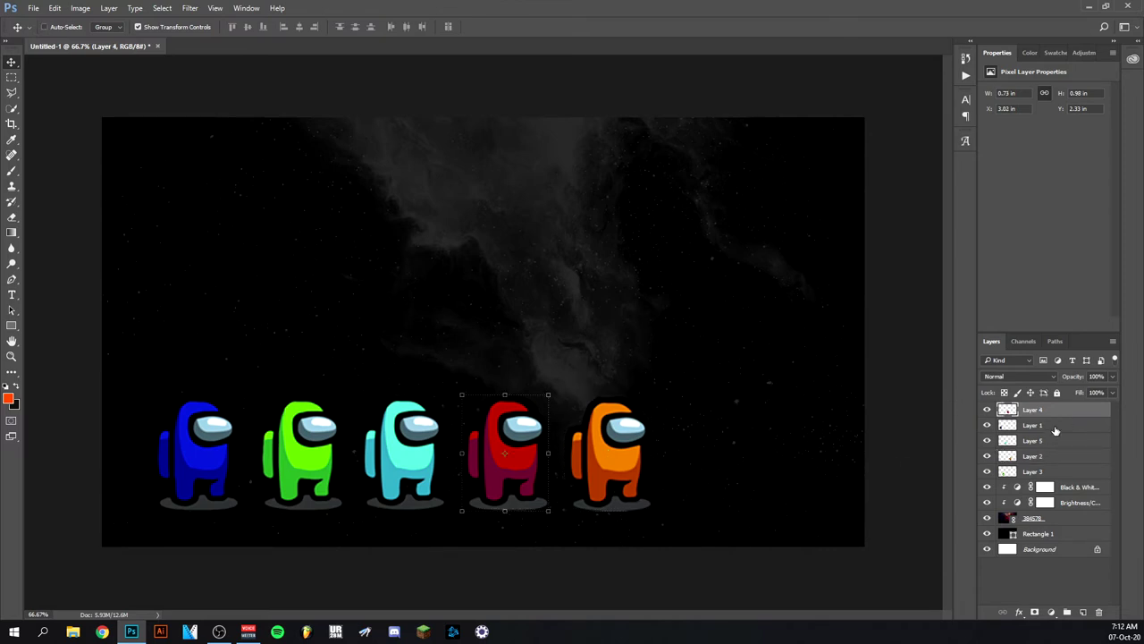
{"action": "left_click", "coordinate": [1055, 427], "text": "shift"}
{"action": "left_click", "coordinate": [1053, 456], "text": "shift"}
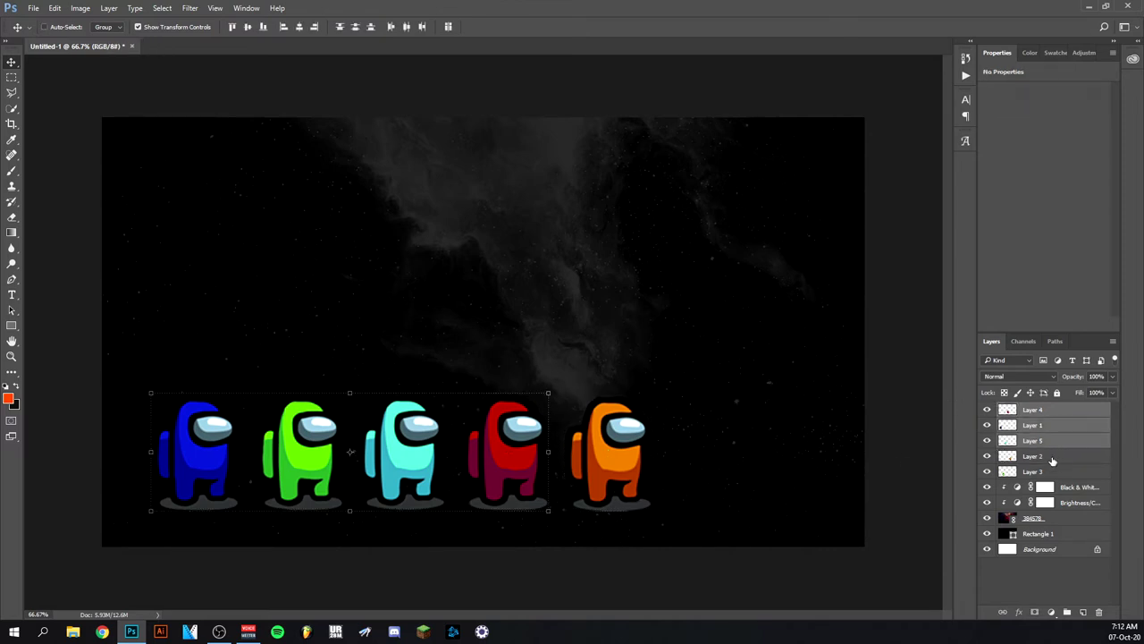
{"action": "left_click", "coordinate": [1060, 472], "text": "shift"}
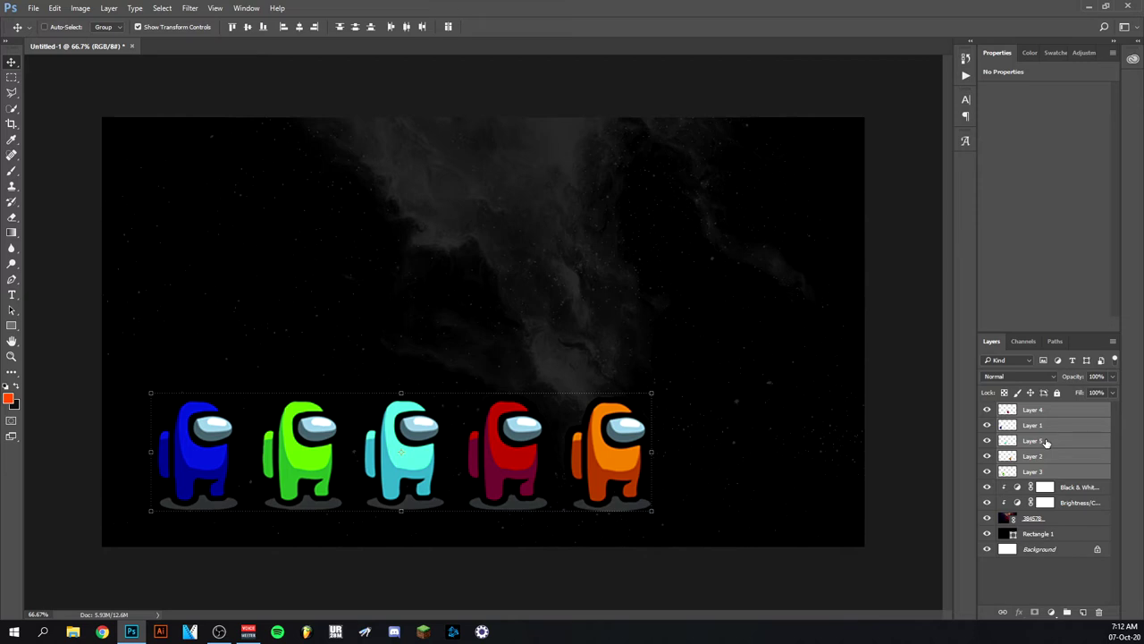
{"action": "key", "text": "ctrl+g"}
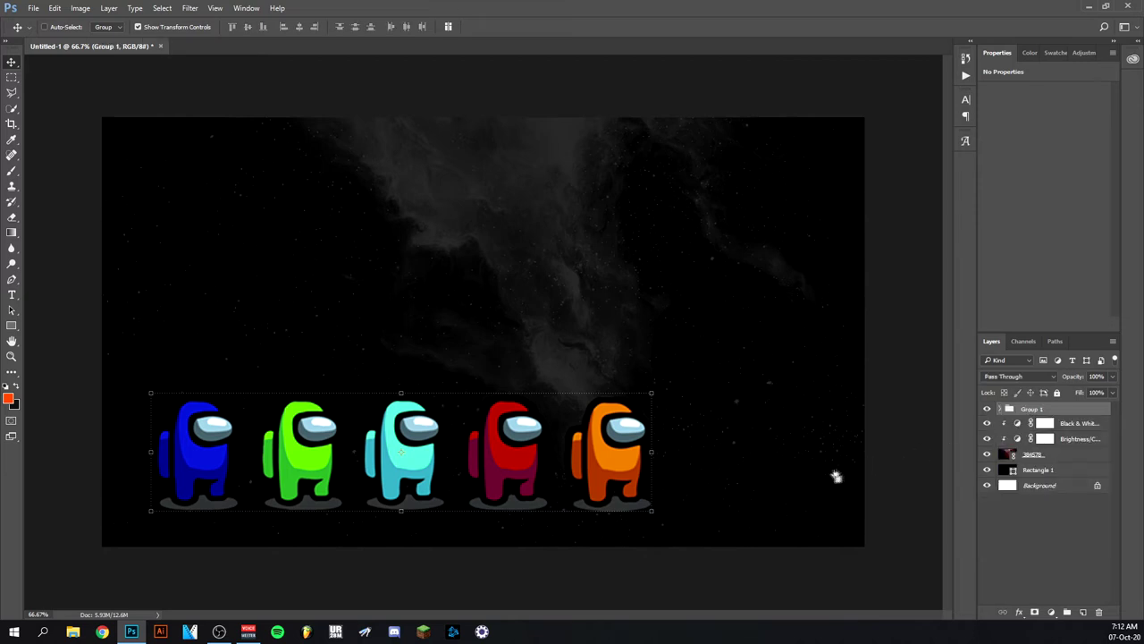
{"action": "left_click_drag", "start_coordinate": [412, 442], "coordinate": [495, 456]}
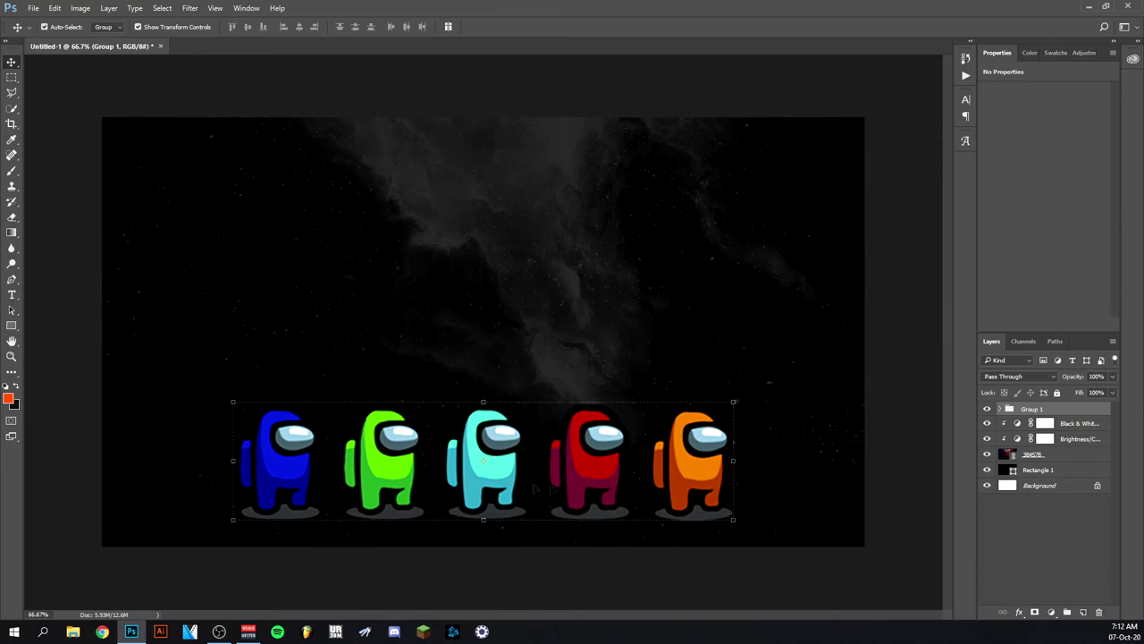
Step: Add the AMONG US title as a 50 pt type layer
{"action": "key", "text": "t"}
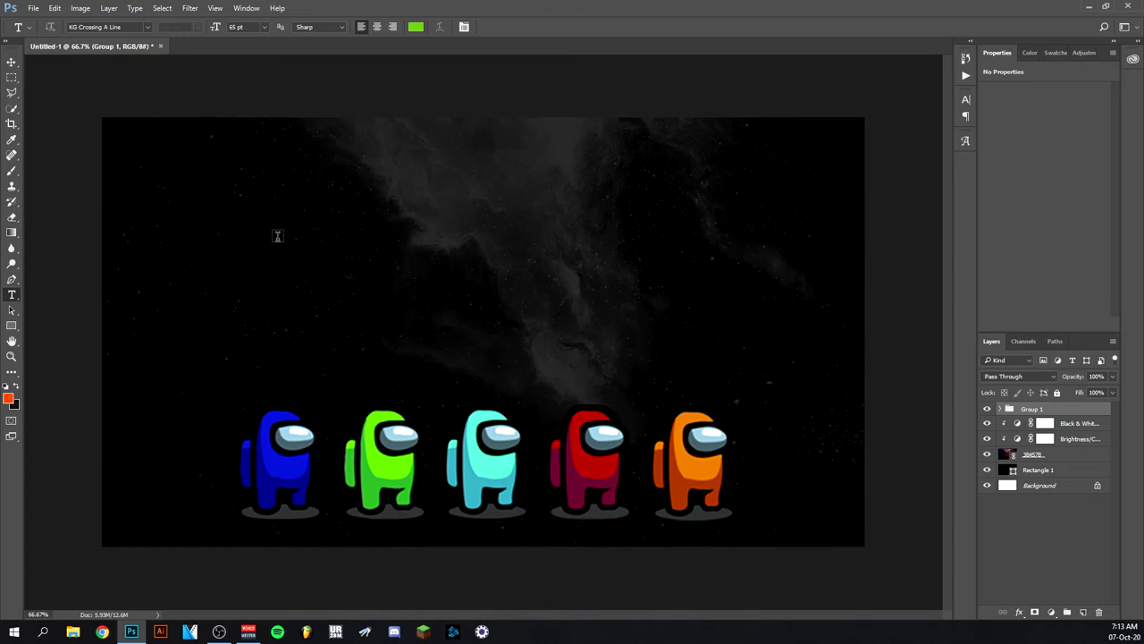
{"action": "left_click", "coordinate": [263, 239]}
{"action": "key", "text": "ctrl+v"}
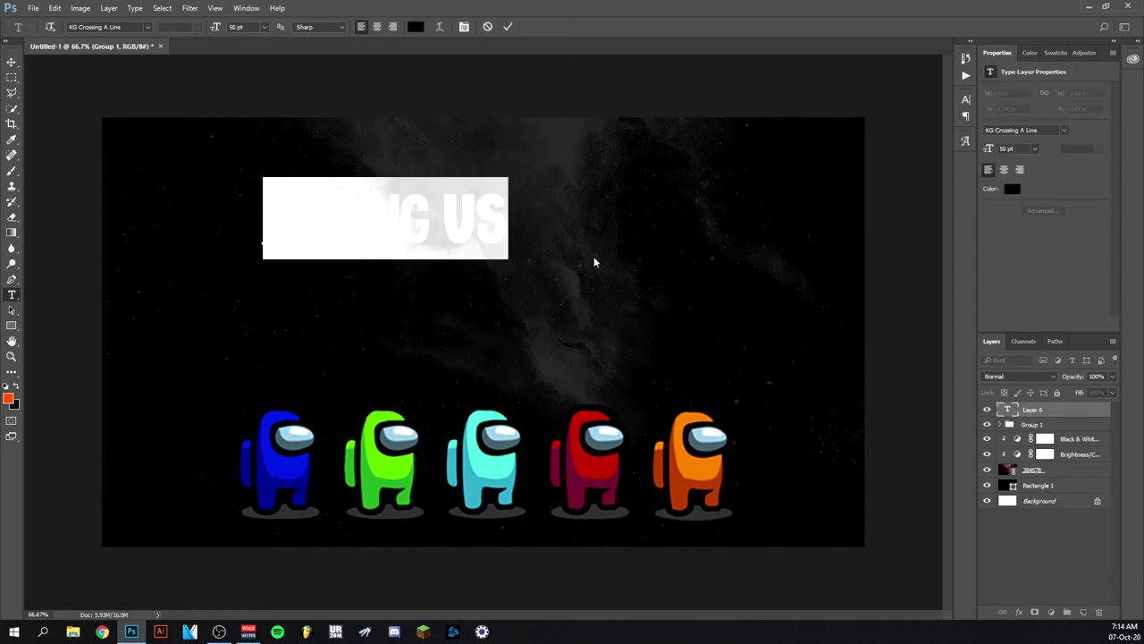
{"action": "left_click", "coordinate": [510, 26]}
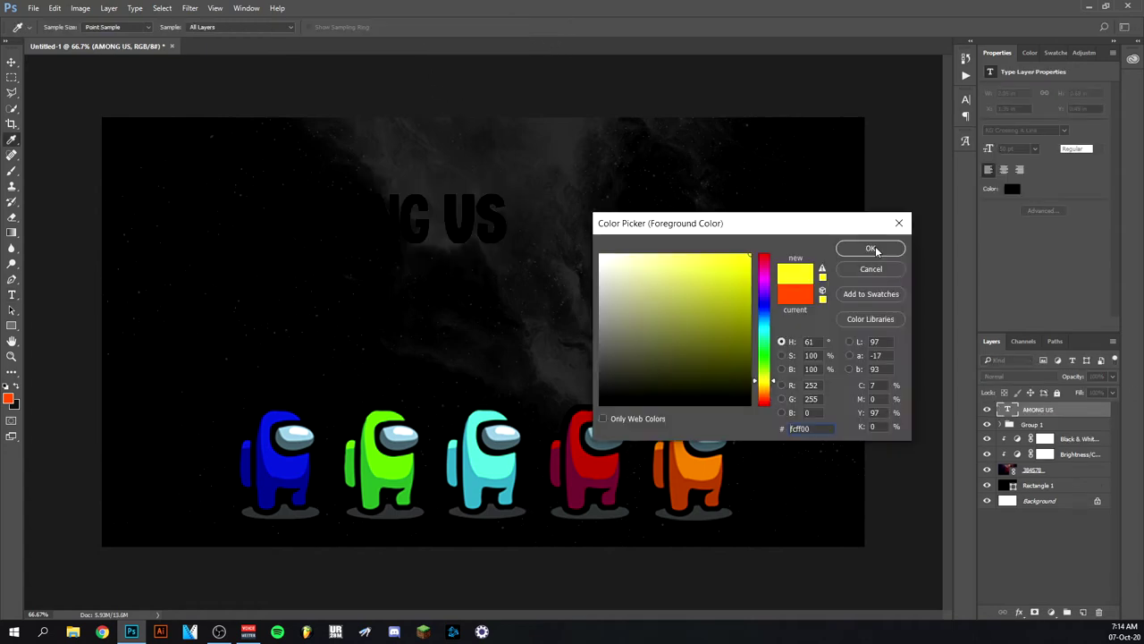
Step: Set the foreground colour to yellow (fcff00) and the background colour to dark grey
{"action": "left_click", "coordinate": [8, 398]}
{"action": "left_click", "coordinate": [872, 249]}
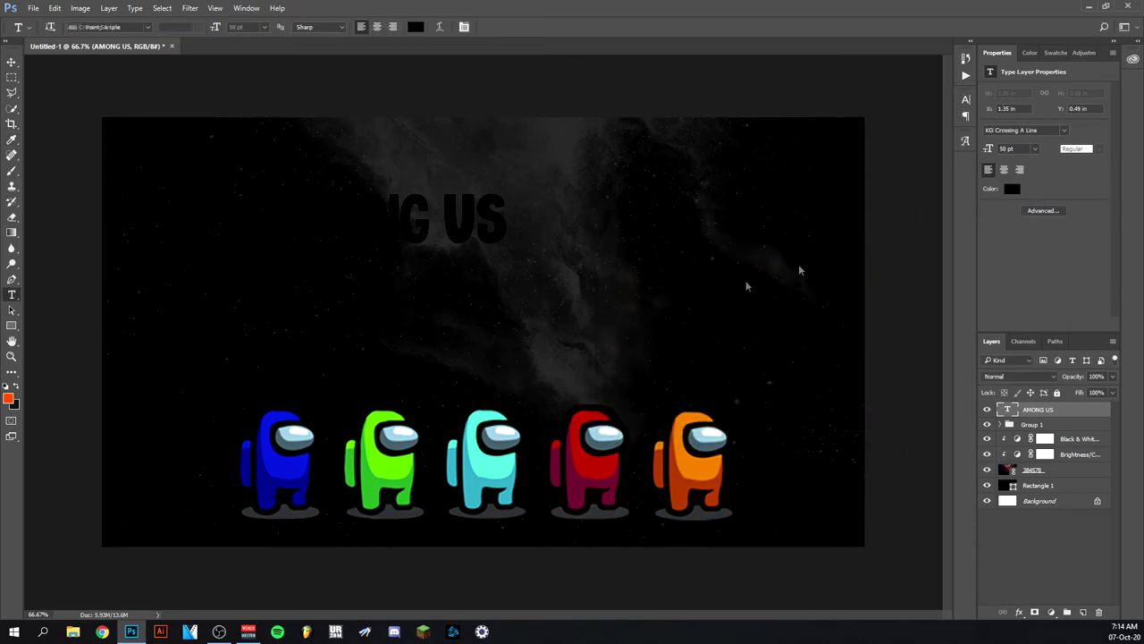
{"action": "left_click", "coordinate": [15, 406]}
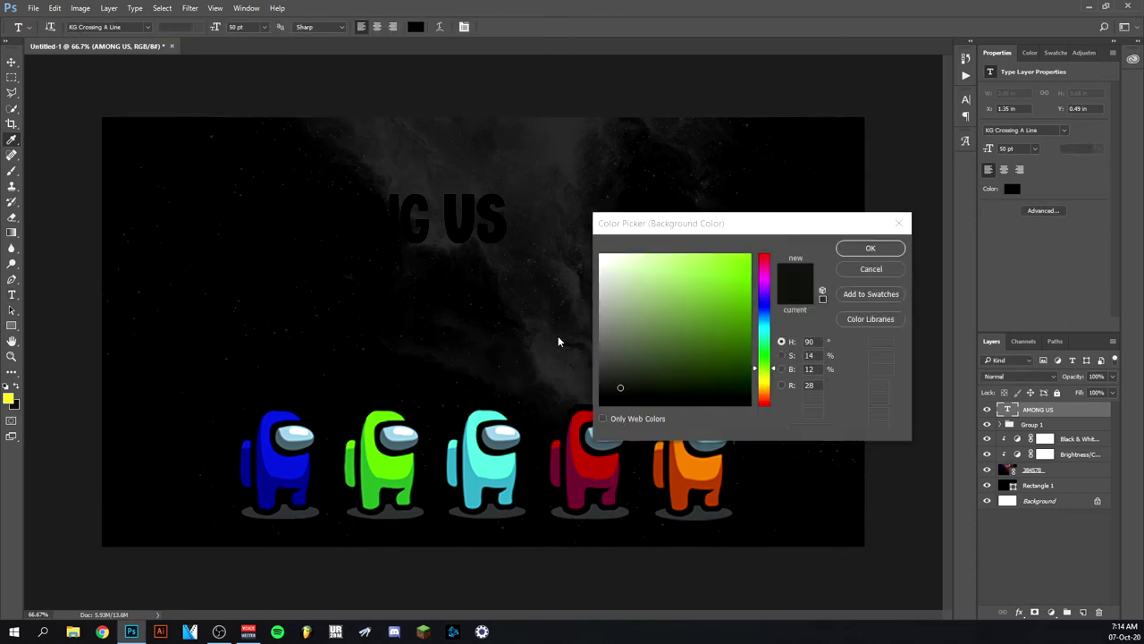
{"action": "left_click", "coordinate": [624, 383]}
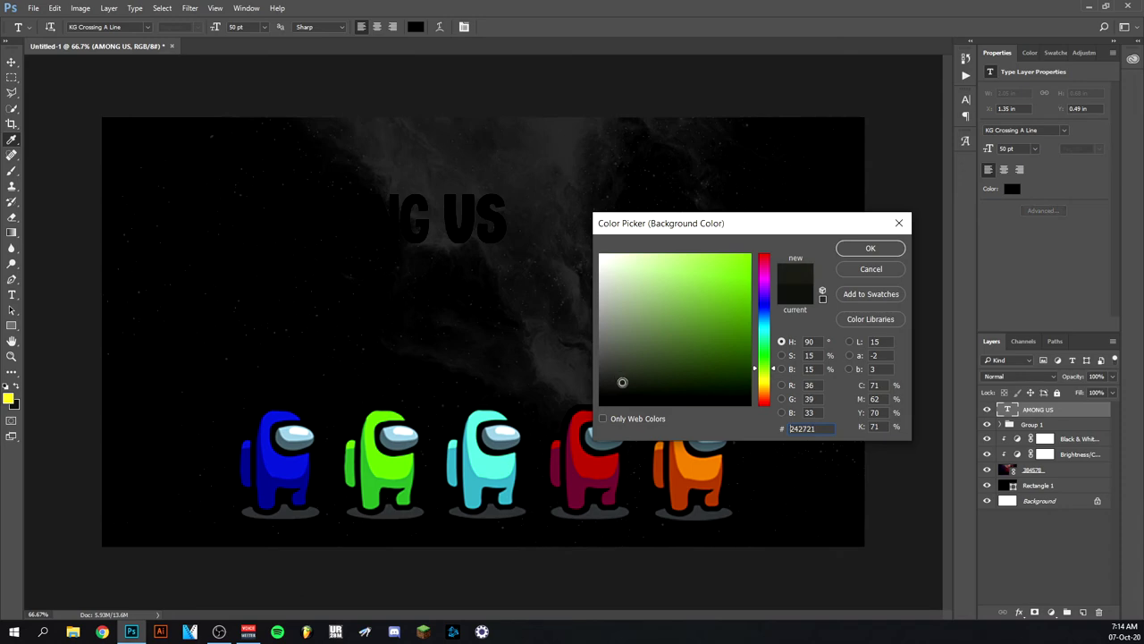
{"action": "left_click_drag", "start_coordinate": [623, 382], "coordinate": [618, 391]}
{"action": "key", "text": "Return"}
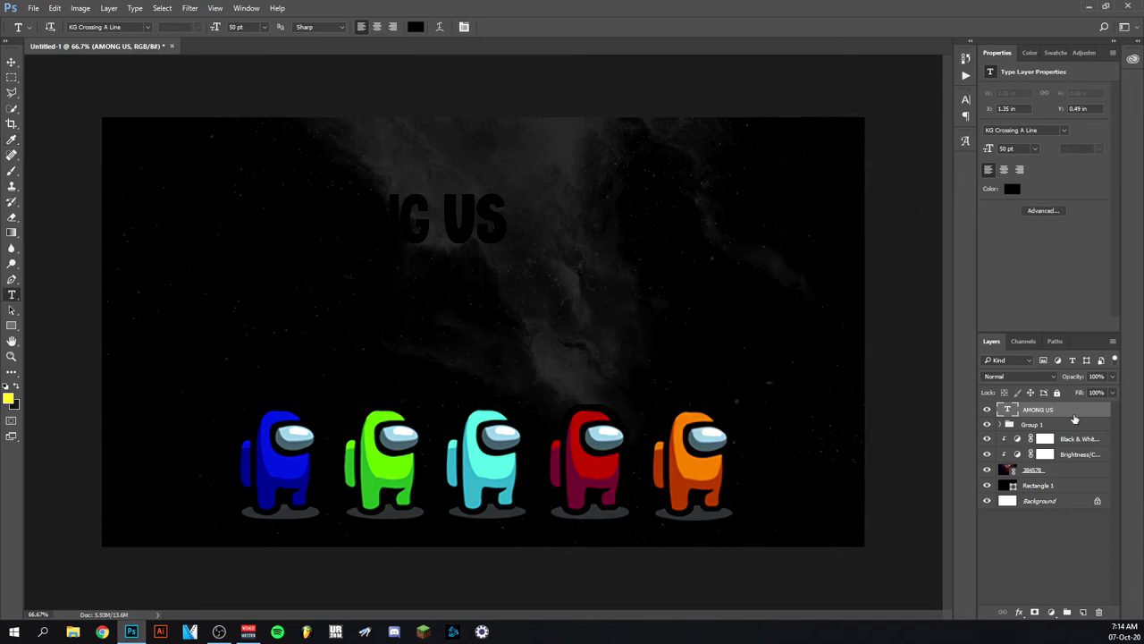
Step: Apply a foreground-to-background Gradient Overlay and Bevel & Emboss to the AMONG US layer
{"action": "double_click", "coordinate": [1075, 418]}
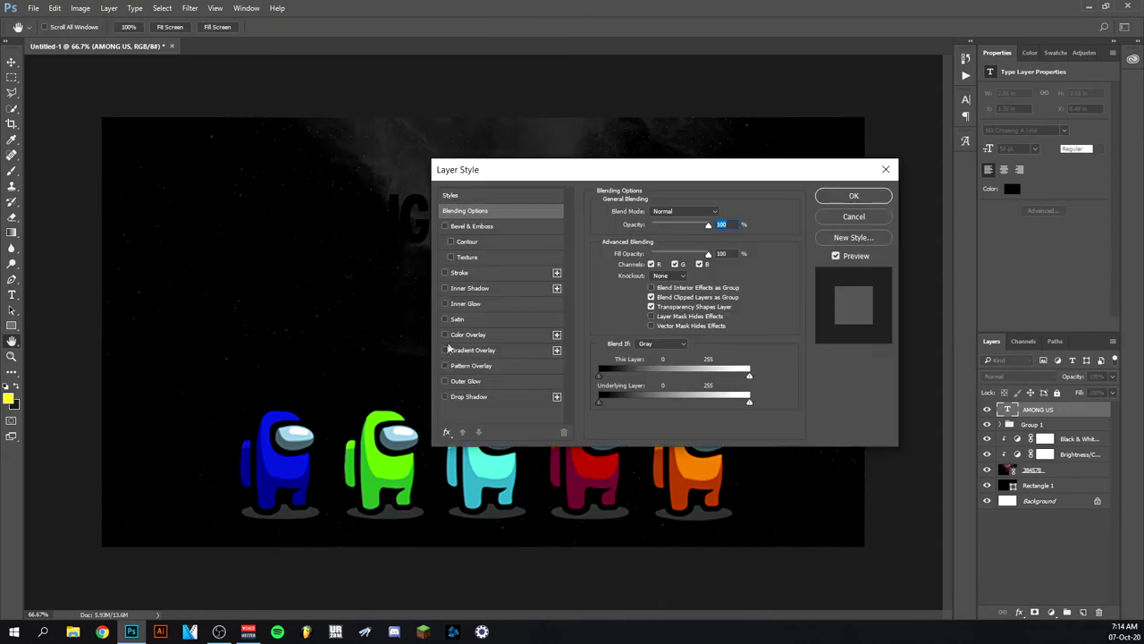
{"action": "left_click", "coordinate": [446, 351]}
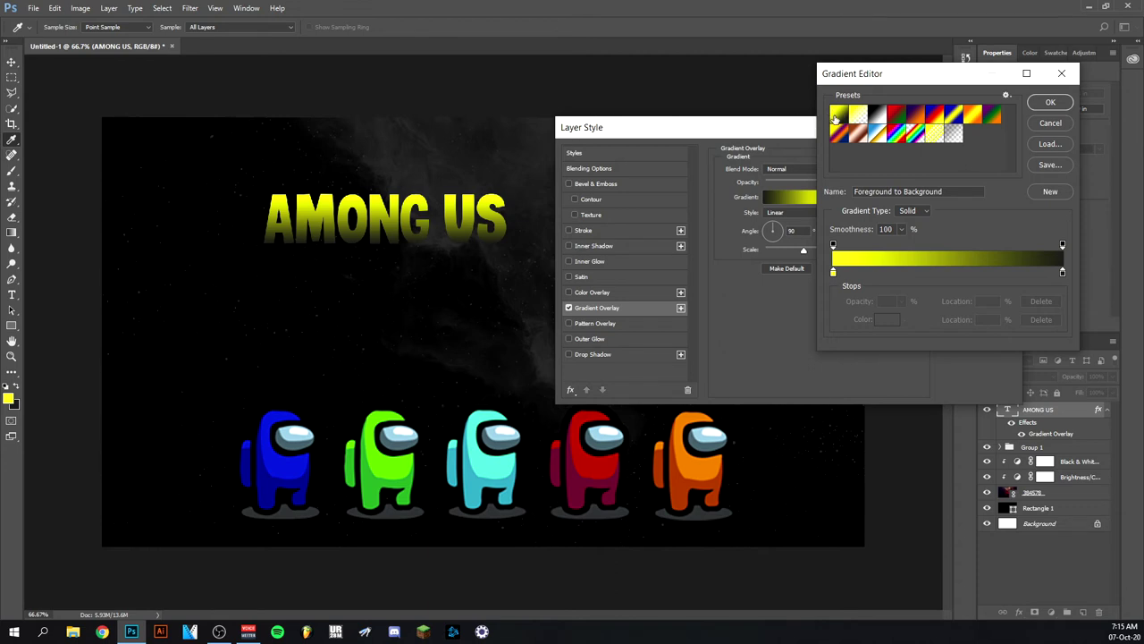
{"action": "key", "text": "Return"}
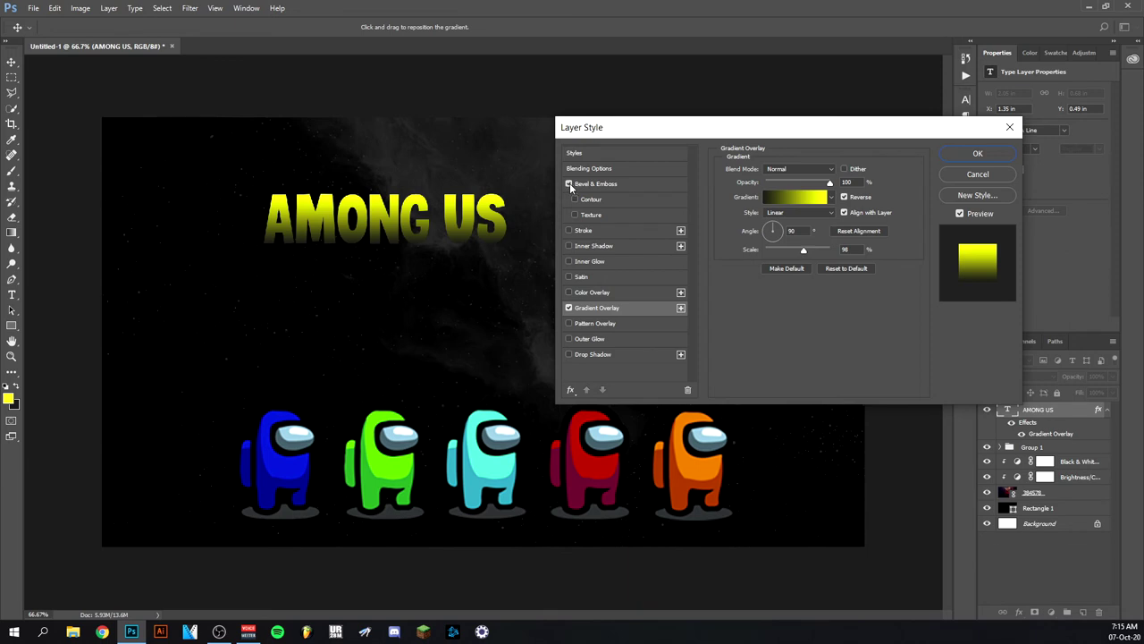
{"action": "left_click", "coordinate": [570, 183]}
{"action": "left_click", "coordinate": [586, 183]}
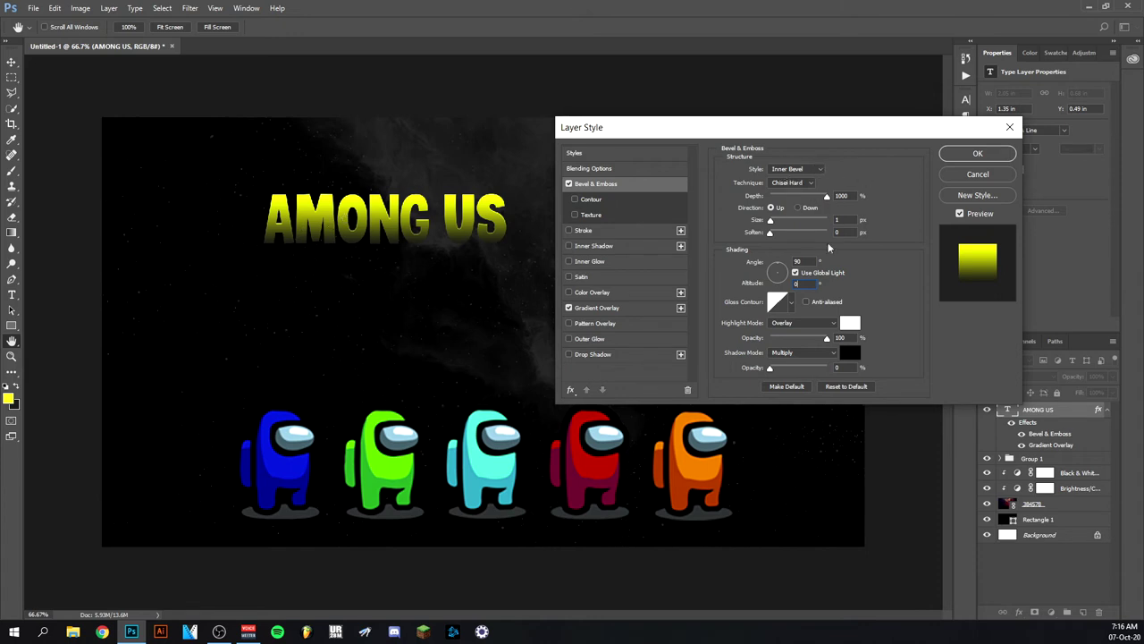
{"action": "left_click", "coordinate": [962, 155]}
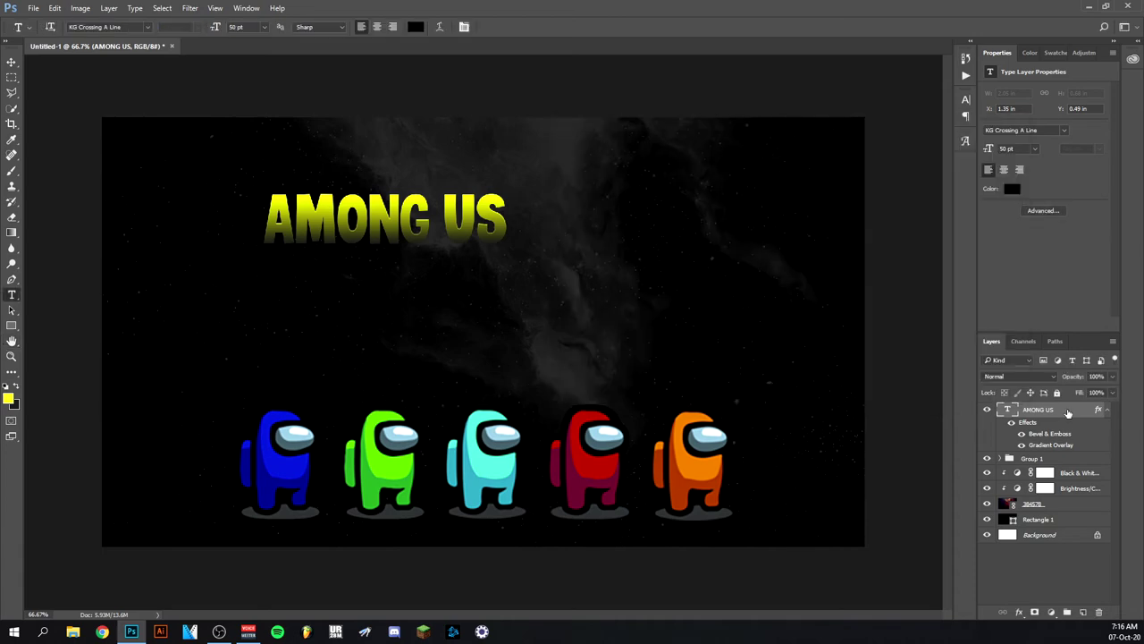
Step: Duplicate the AMONG US layer and nudge the copy down two pixels
{"action": "right_click", "coordinate": [1068, 412]}
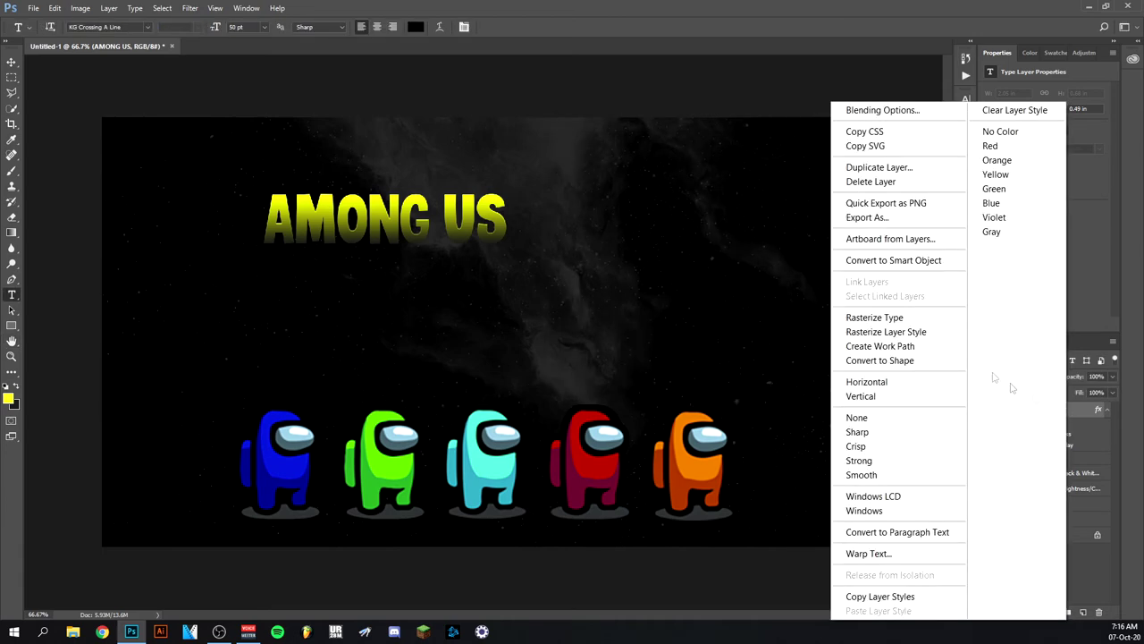
{"action": "left_click", "coordinate": [880, 168]}
{"action": "key", "text": "Return"}
{"action": "left_click", "coordinate": [14, 65]}
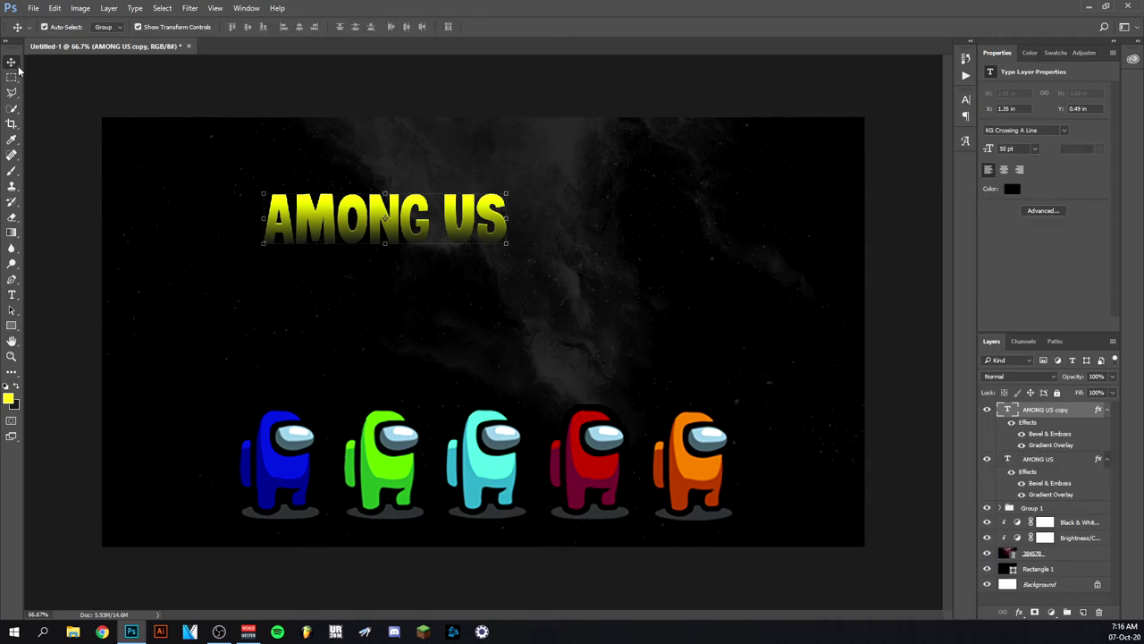
{"action": "key", "text": "Down"}
{"action": "key", "text": "Down"}
{"action": "key", "text": "Down"}
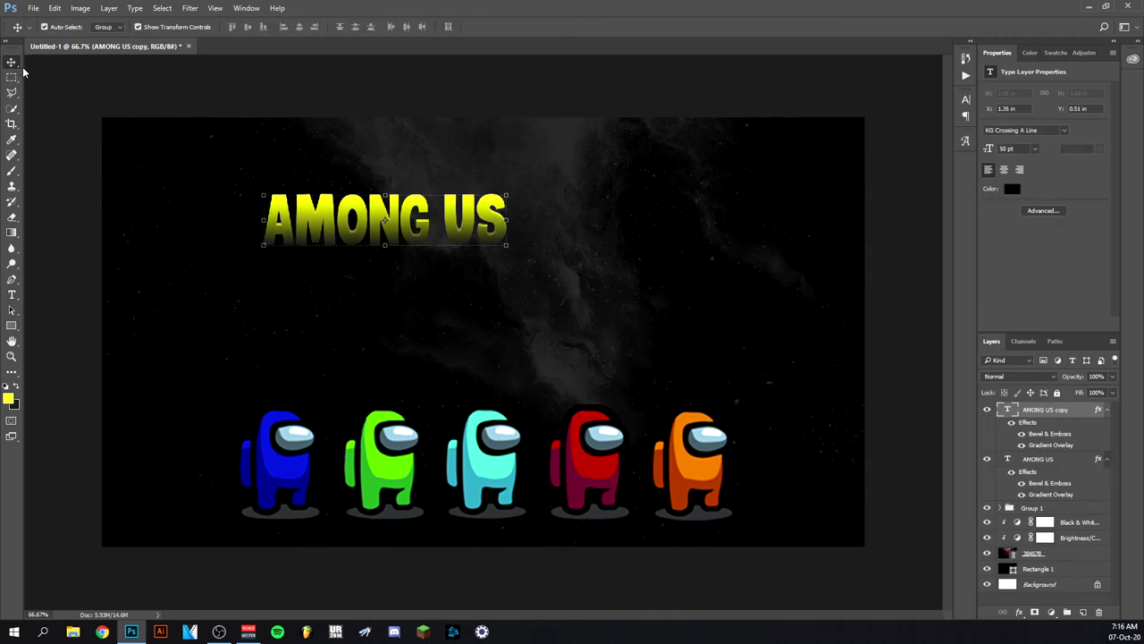
{"action": "key", "text": "Down"}
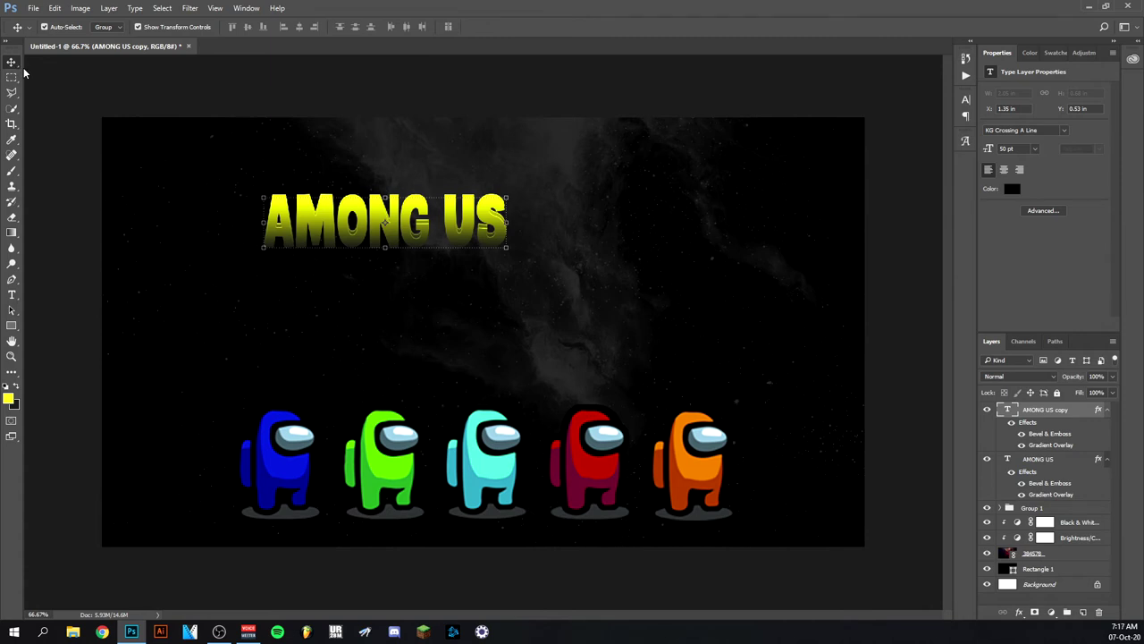
Step: Replace the copy's Gradient Overlay with an orange Color Overlay and give the original a yellow one
{"action": "double_click", "coordinate": [1080, 413]}
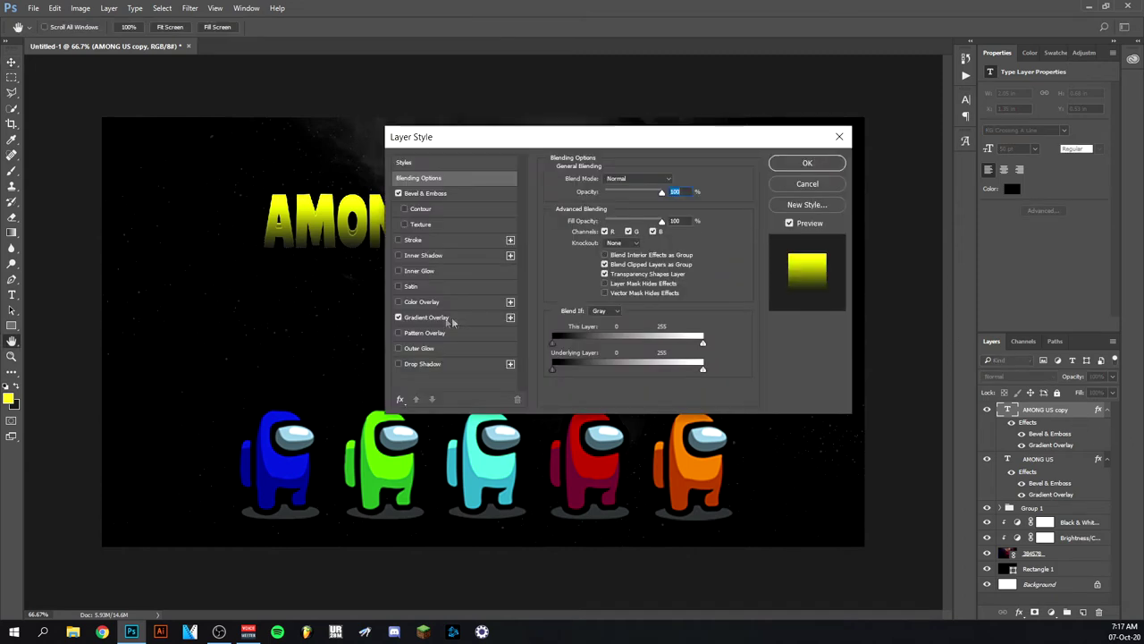
{"action": "left_click", "coordinate": [398, 318]}
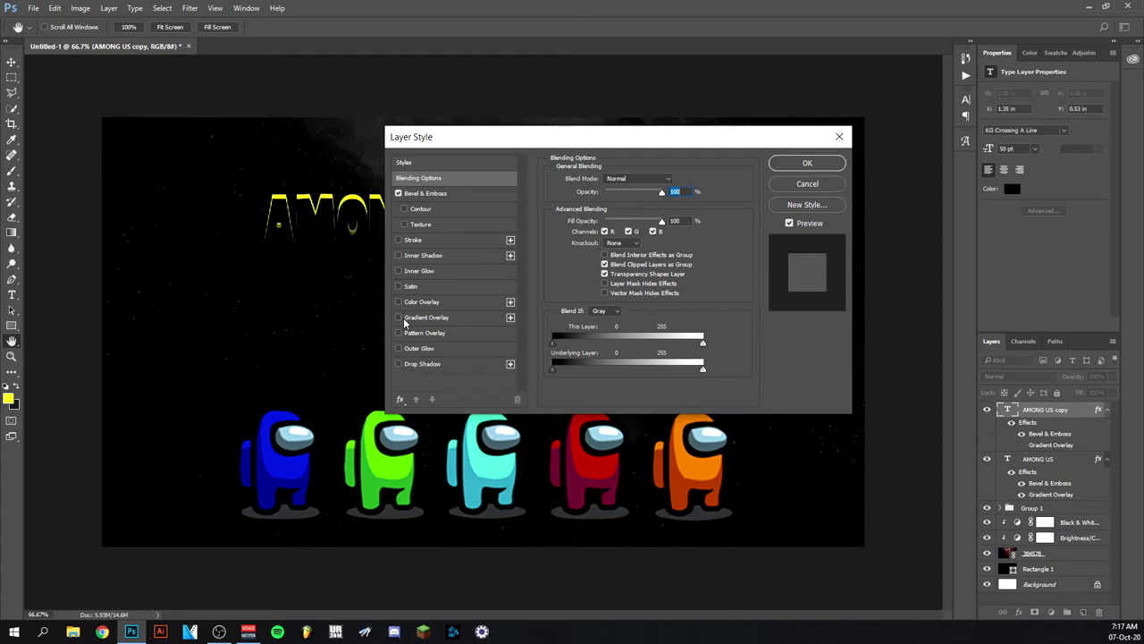
{"action": "left_click", "coordinate": [461, 302]}
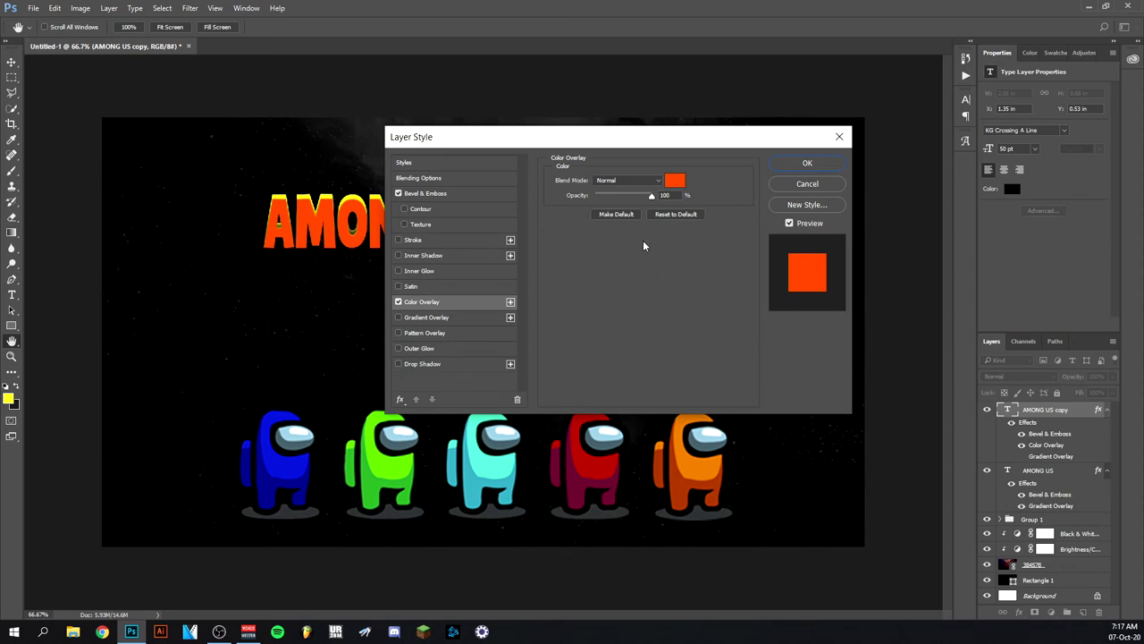
{"action": "left_click", "coordinate": [807, 163]}
{"action": "left_click_drag", "start_coordinate": [1028, 422], "coordinate": [1059, 497]}
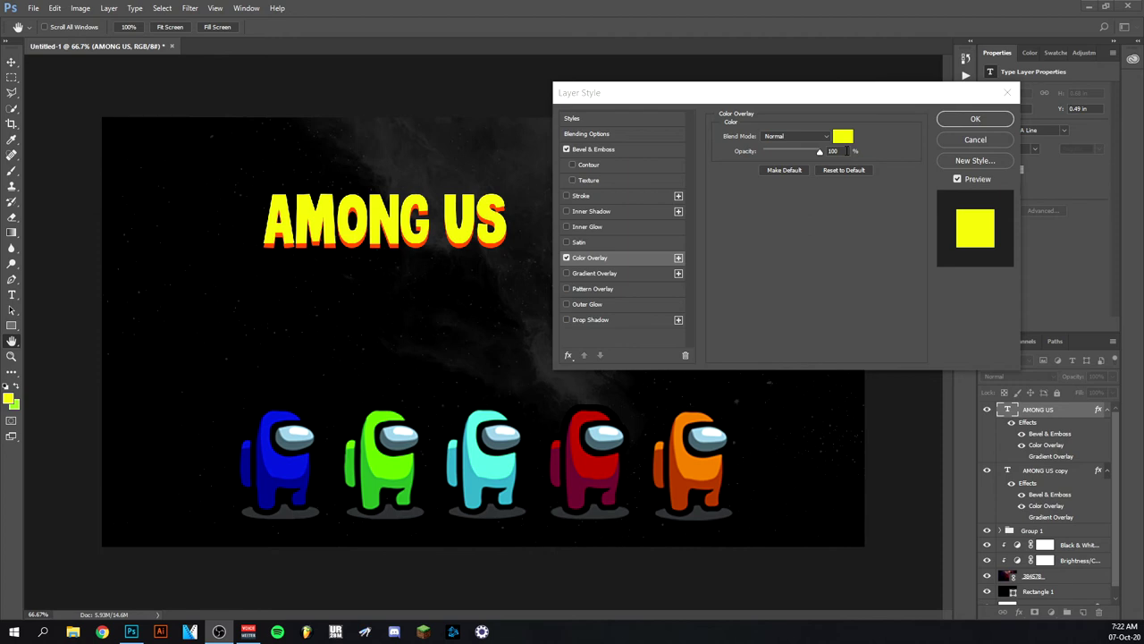
{"action": "left_click", "coordinate": [967, 123]}
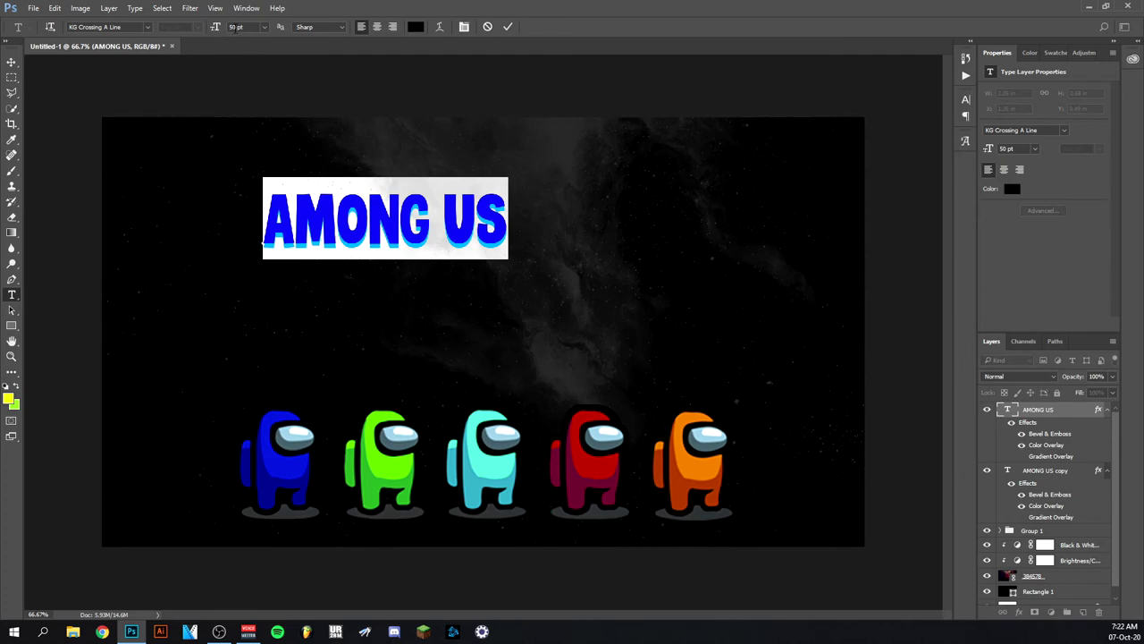
Step: Enlarge the AMONG US title text to 105 pt
{"action": "key", "text": "ctrl+Return"}
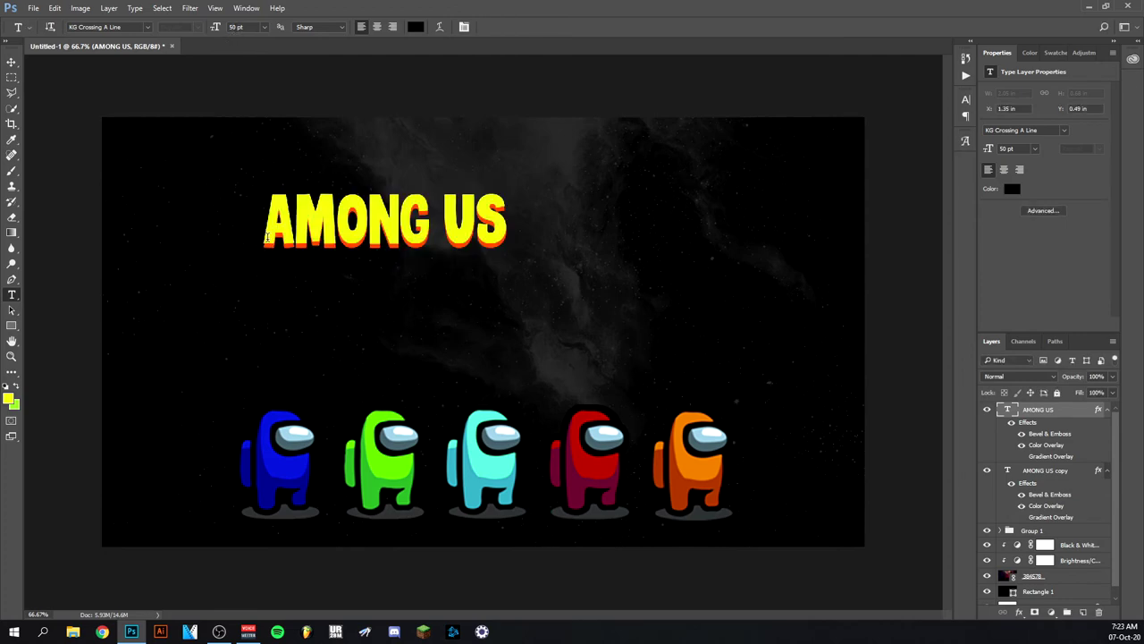
{"action": "key", "text": "ctrl+h"}
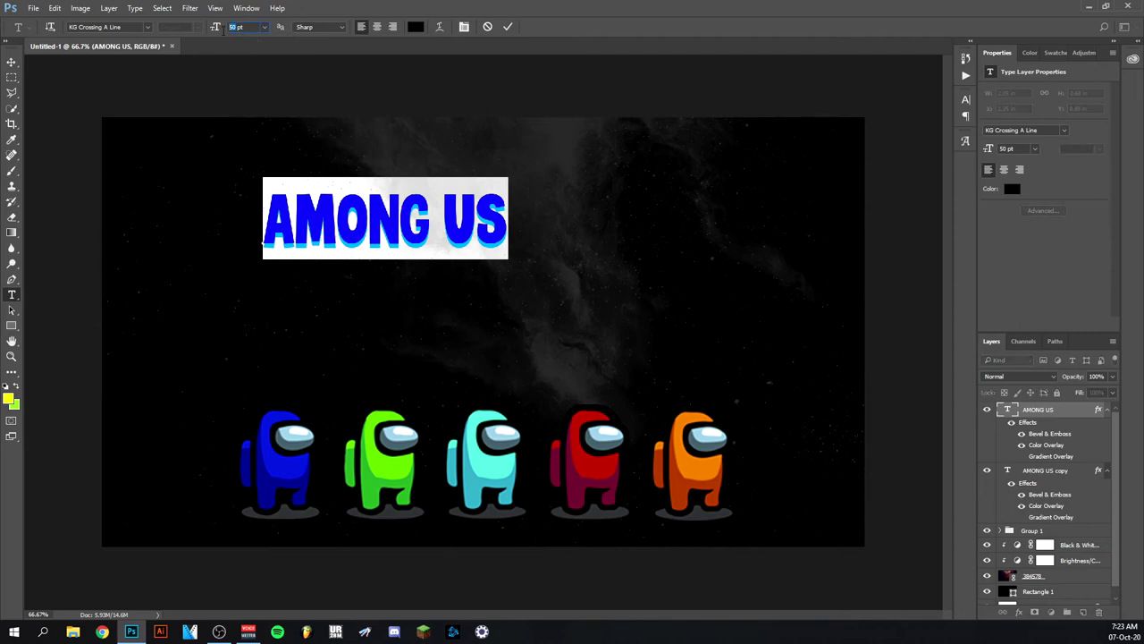
{"action": "type", "text": "105"}
{"action": "key", "text": "Return"}
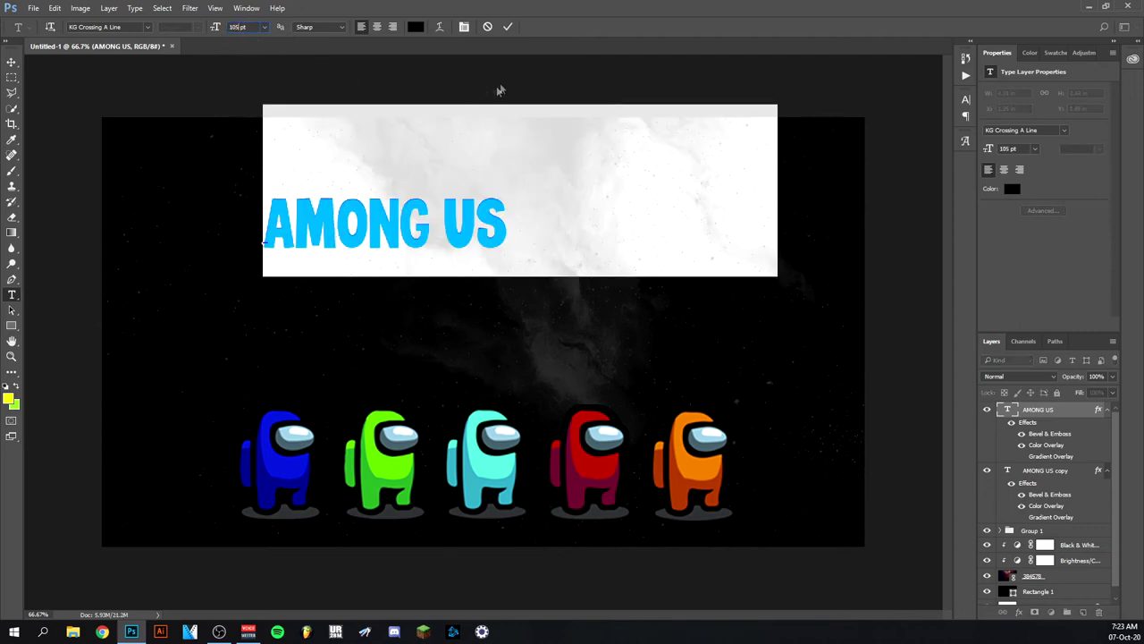
{"action": "left_click", "coordinate": [508, 26]}
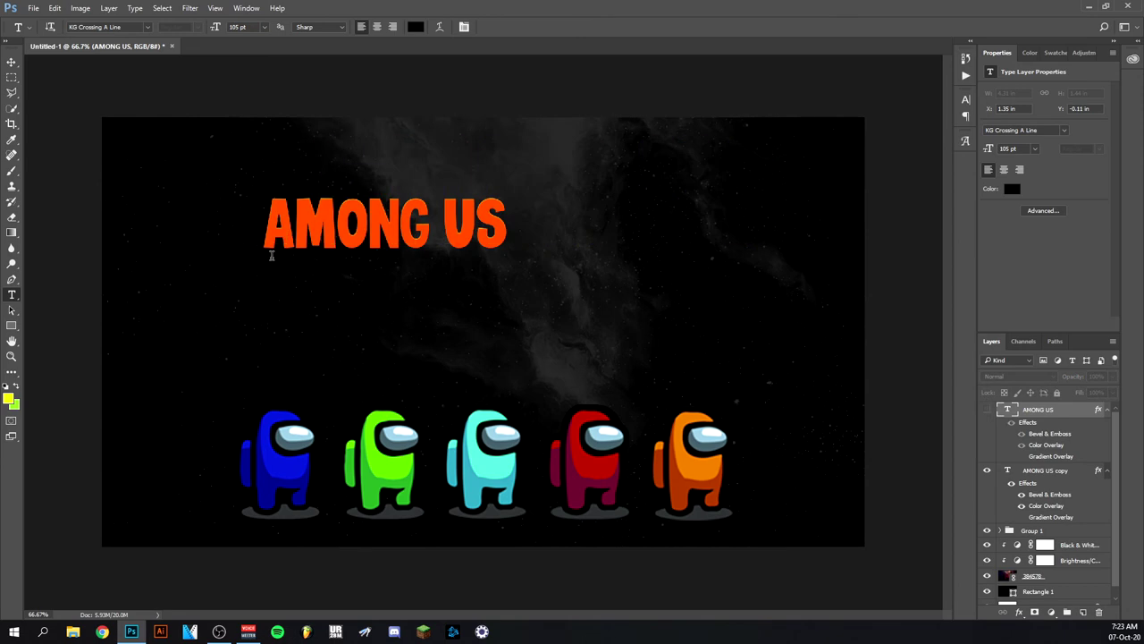
Step: Move the enlarged title to the top centre, nudging it down three pixels then up one
{"action": "key", "text": "v"}
{"action": "left_click_drag", "start_coordinate": [483, 208], "coordinate": [481, 239]}
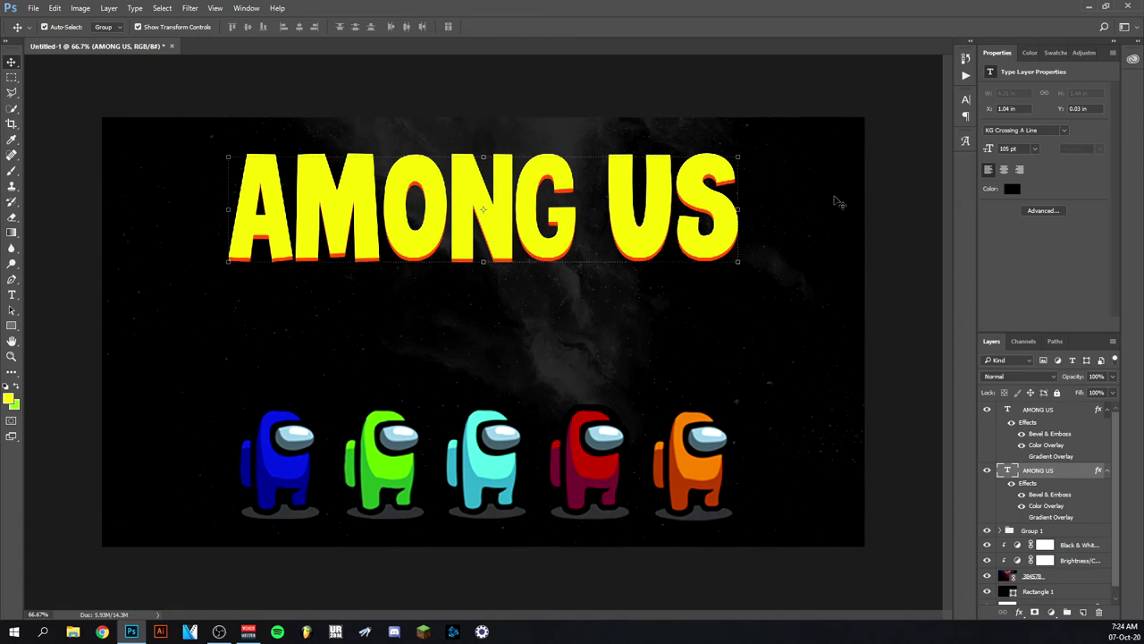
{"action": "key", "text": "Down"}
{"action": "key", "text": "Down"}
{"action": "key", "text": "Down"}
{"action": "key", "text": "Down"}
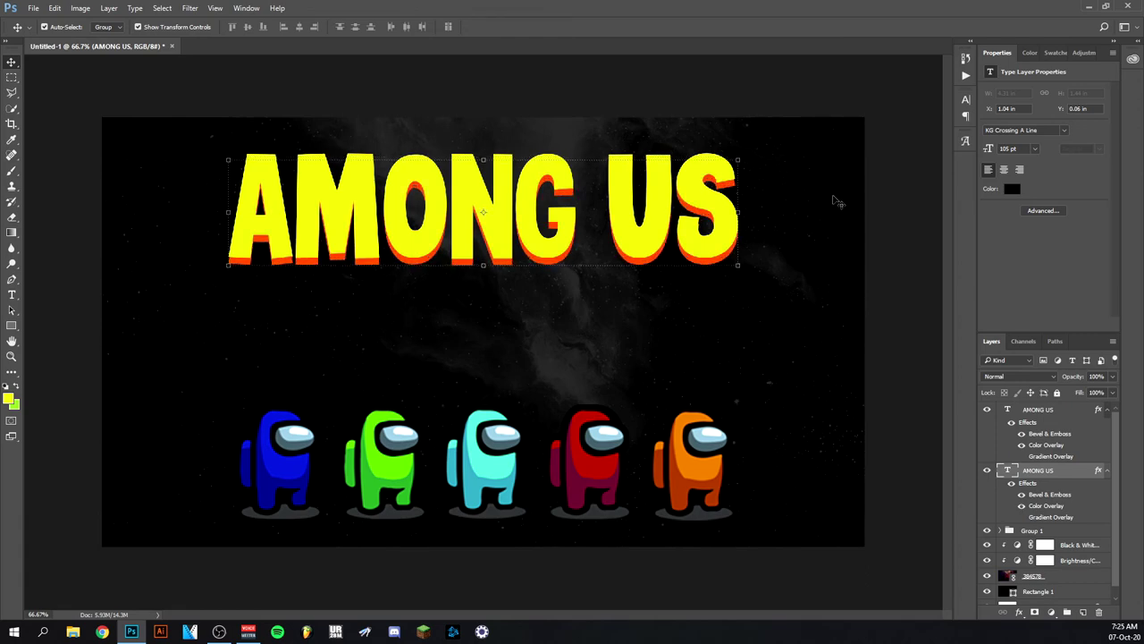
{"action": "key", "text": "Down"}
{"action": "key", "text": "Down"}
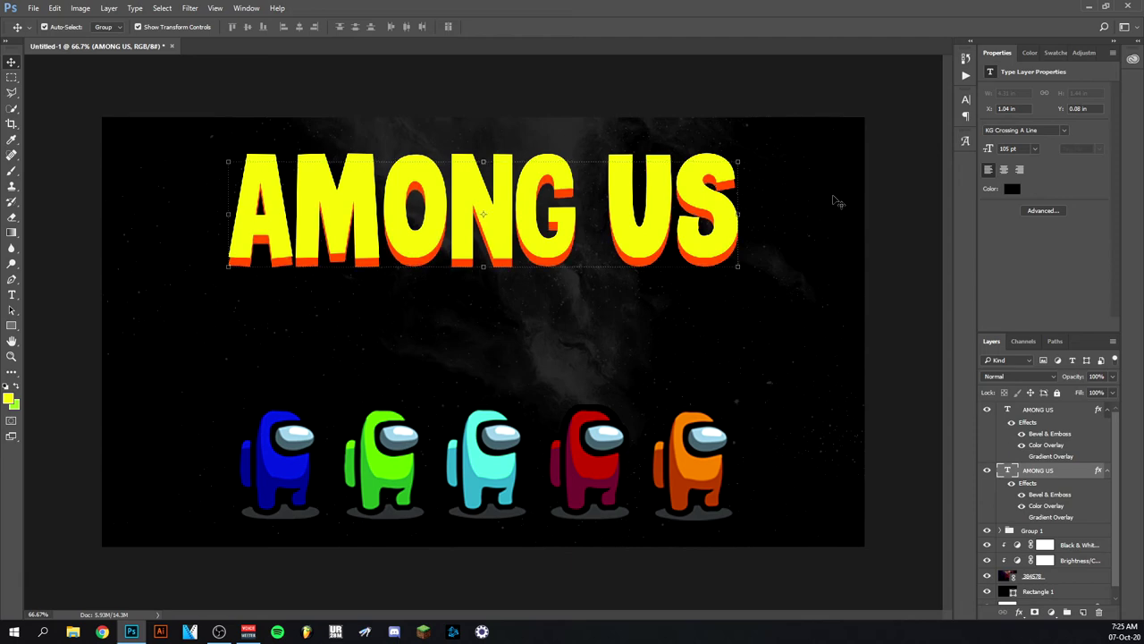
{"action": "key", "text": "Down"}
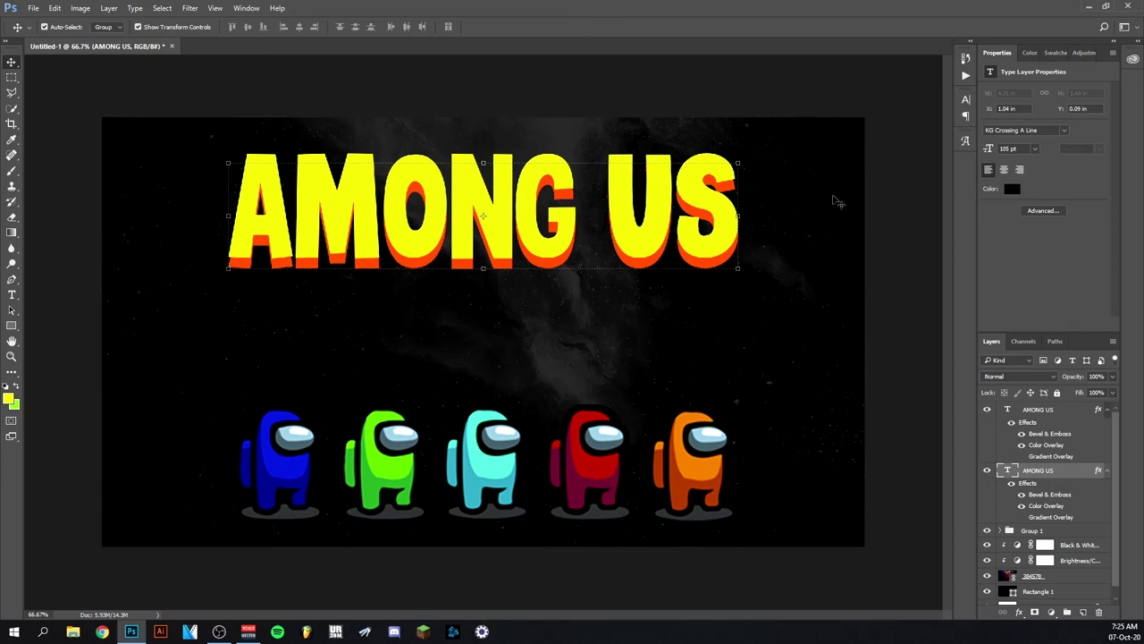
{"action": "key", "text": "Up"}
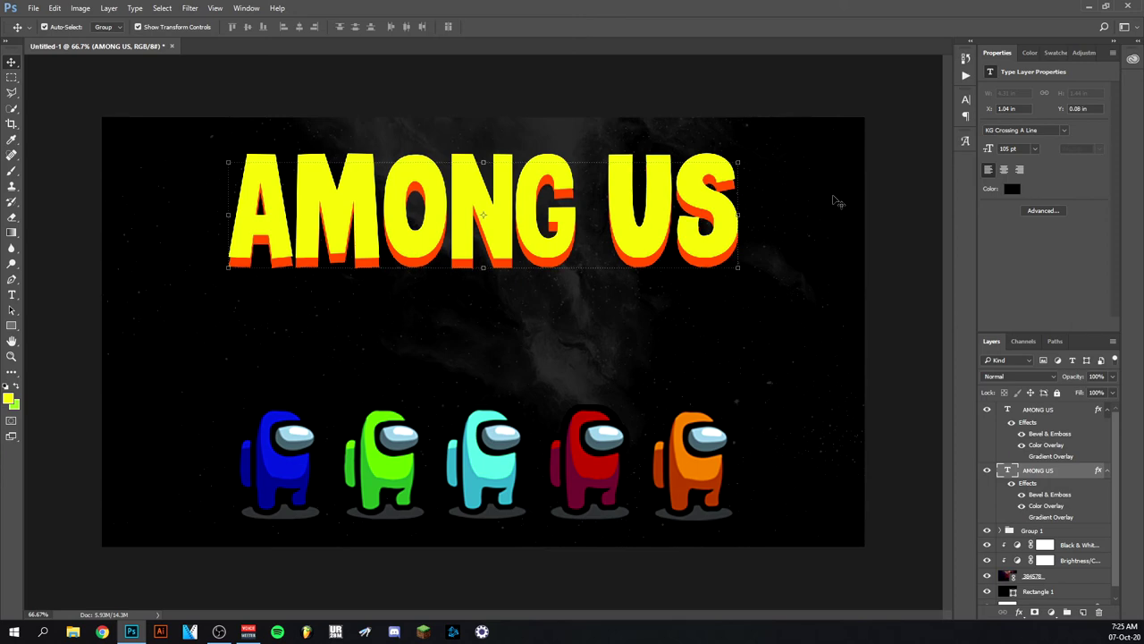
Step: Warp the AMONG US text with an Arc style at +25 bend, then start a new text layer below
{"action": "left_click", "coordinate": [12, 295]}
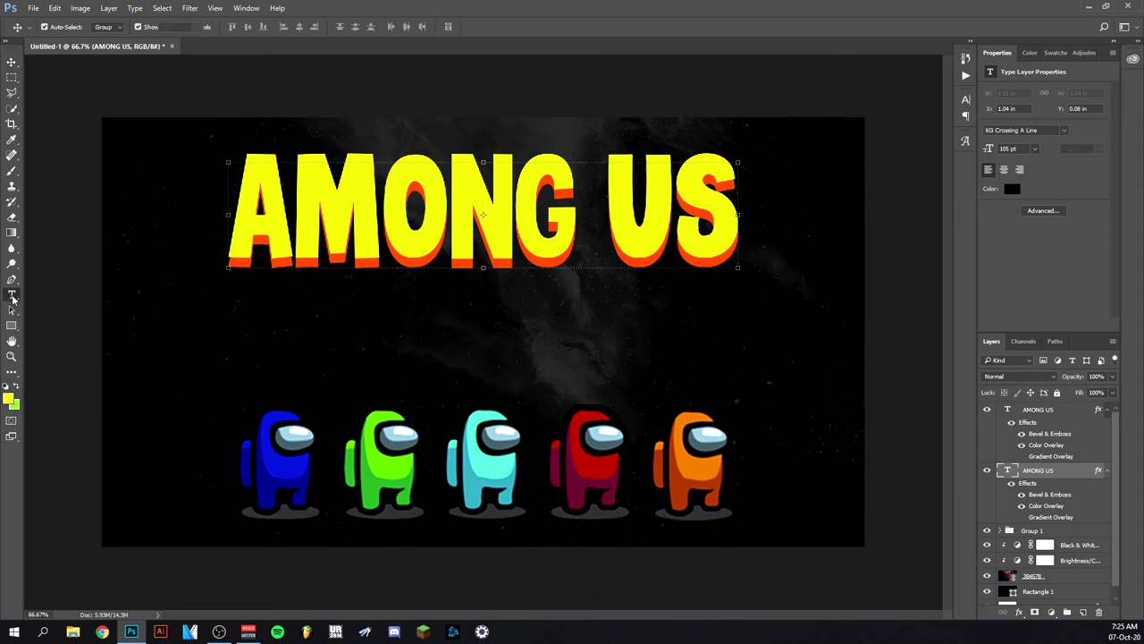
{"action": "left_click", "coordinate": [238, 220]}
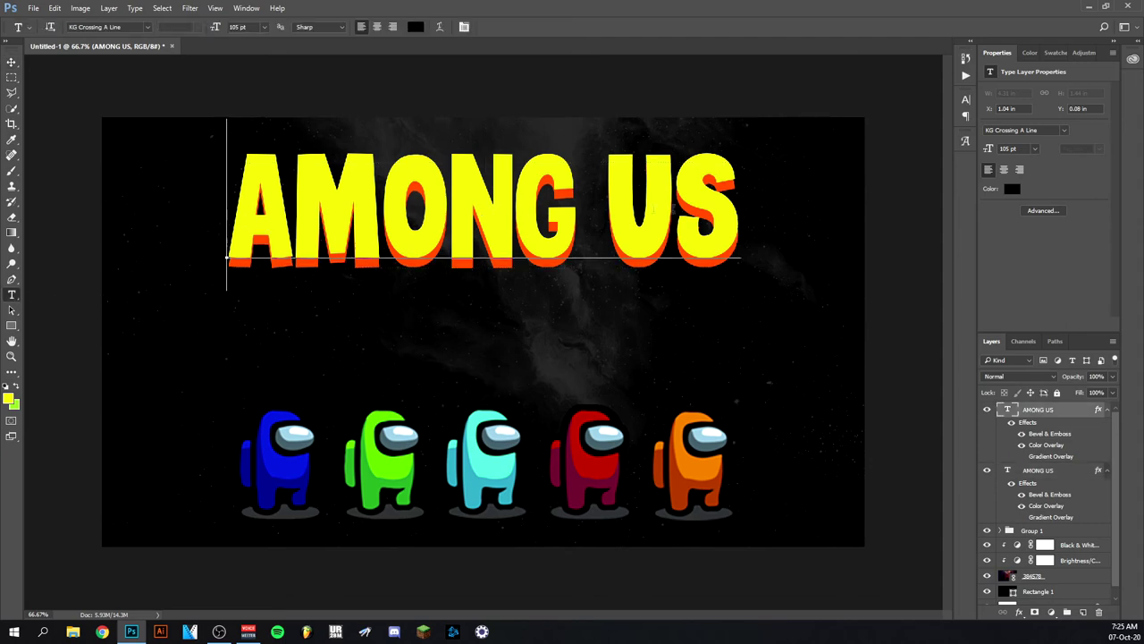
{"action": "left_click", "coordinate": [439, 27]}
{"action": "left_click", "coordinate": [559, 211]}
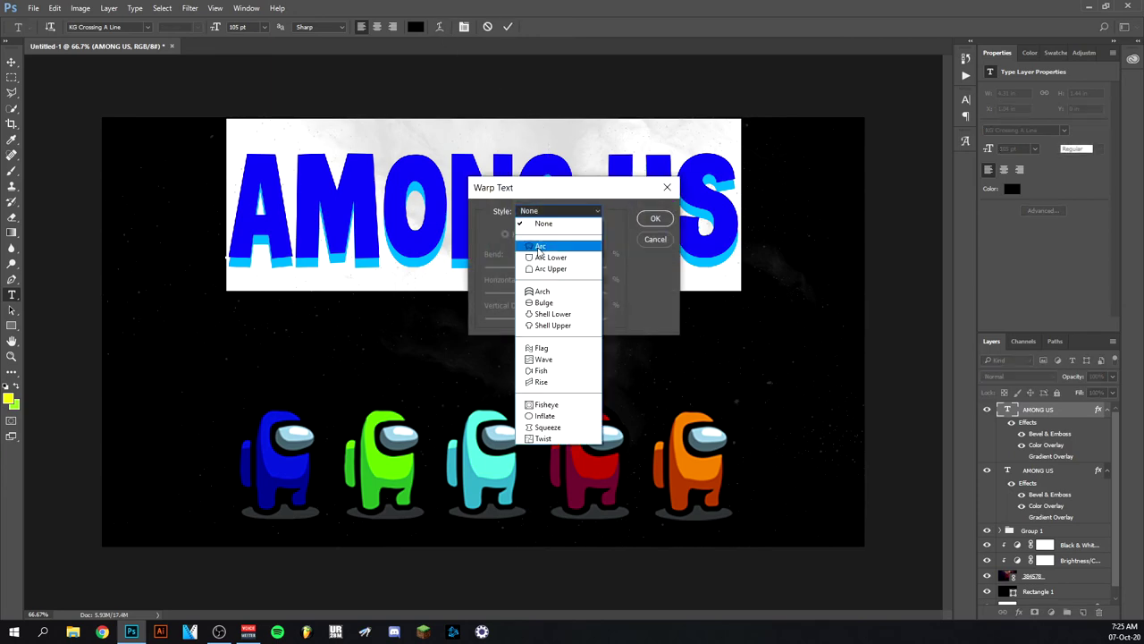
{"action": "left_click", "coordinate": [540, 247]}
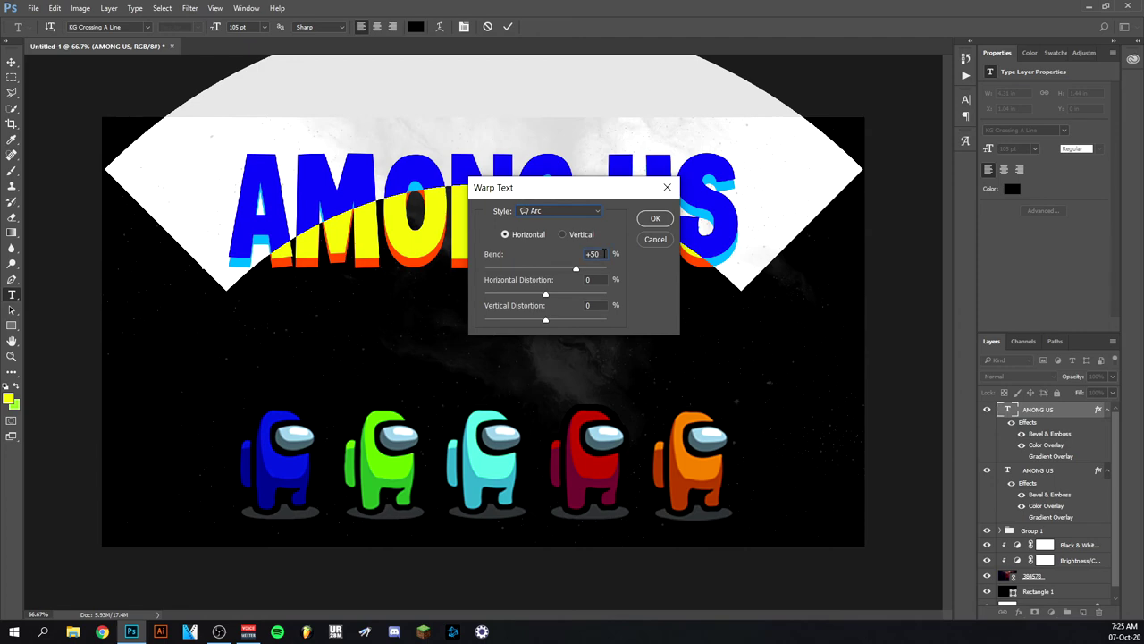
{"action": "scroll", "coordinate": [601, 254], "scroll_direction": "down", "scroll_amount": 20}
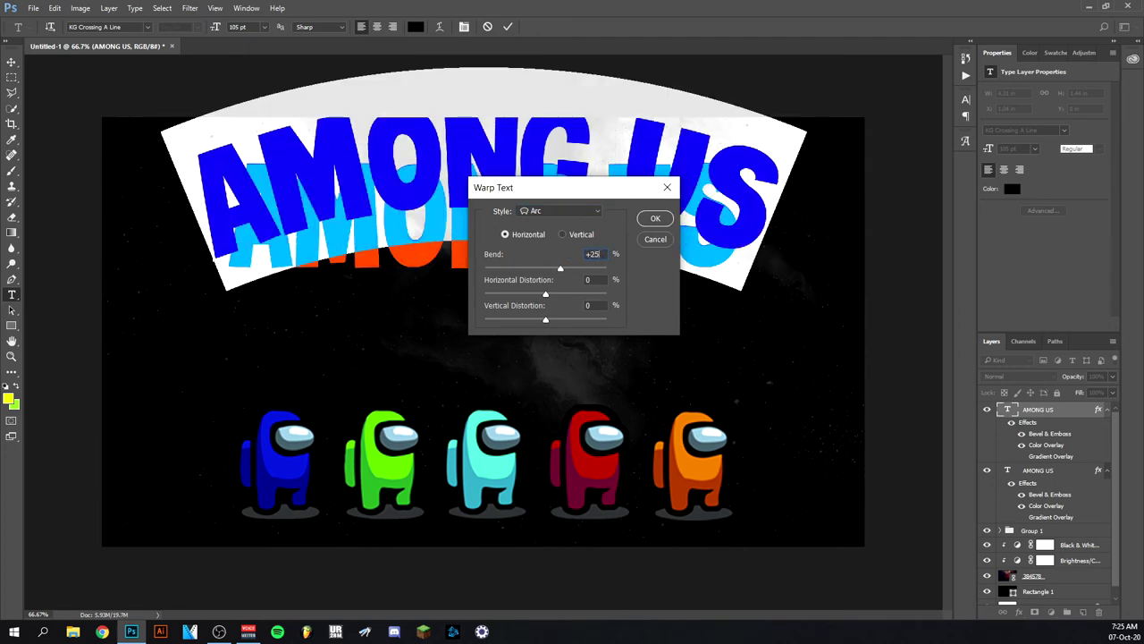
{"action": "left_click", "coordinate": [654, 219]}
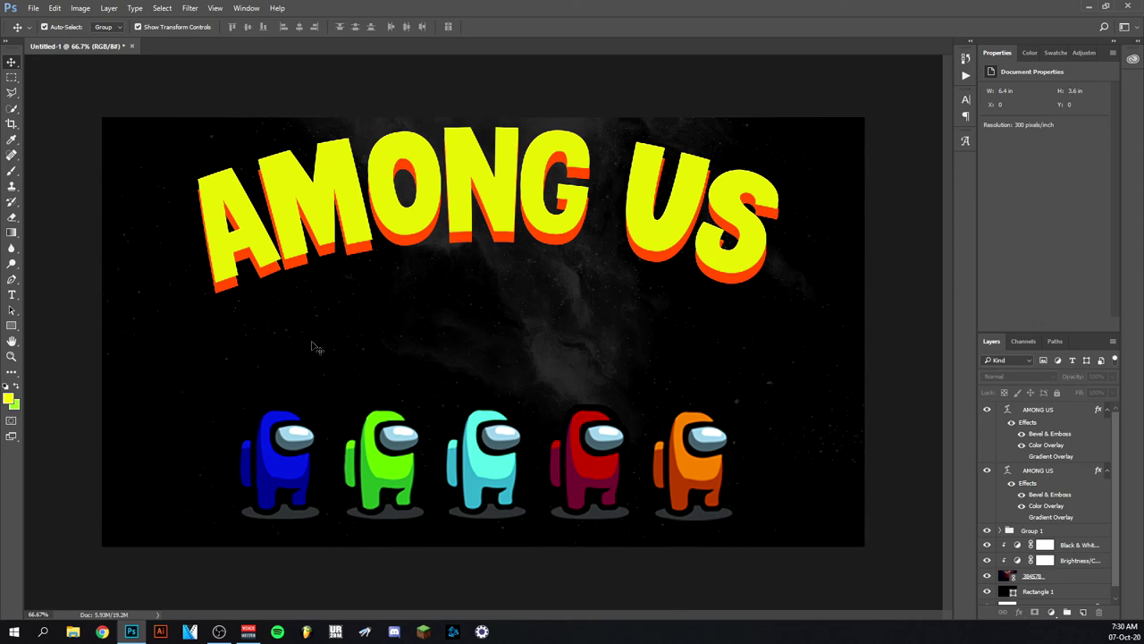
{"action": "key", "text": "t"}
{"action": "left_click", "coordinate": [354, 319]}
Step: Type 'THUMBNAILS' below the title and apply an Arc warp with bend 25
{"action": "type", "text": "THUMBNAIL"}
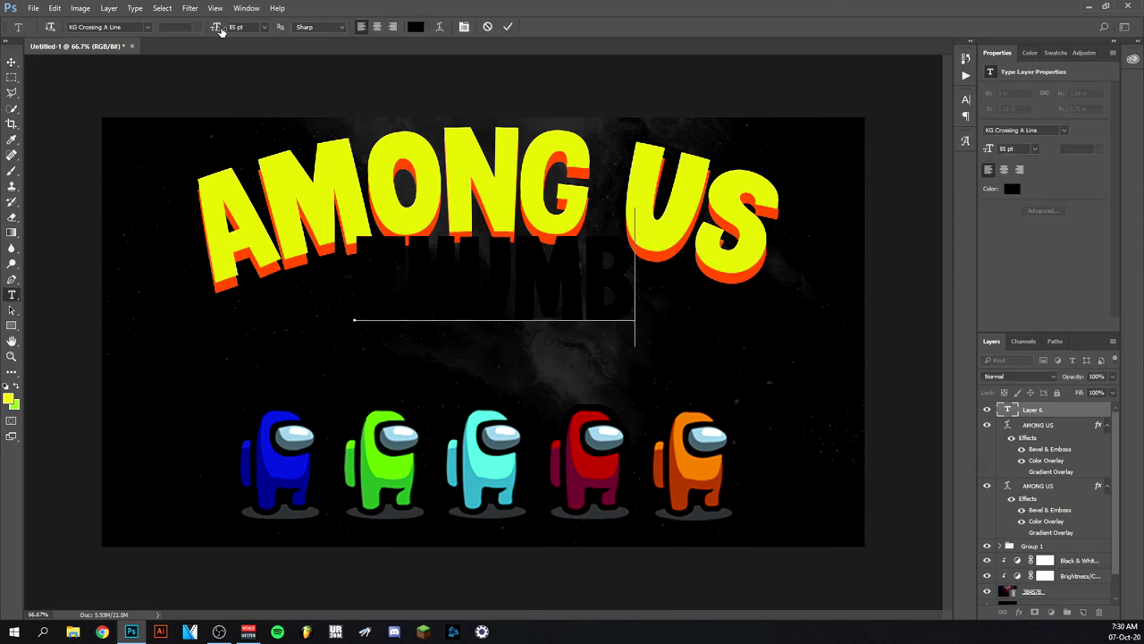
{"action": "type", "text": "S"}
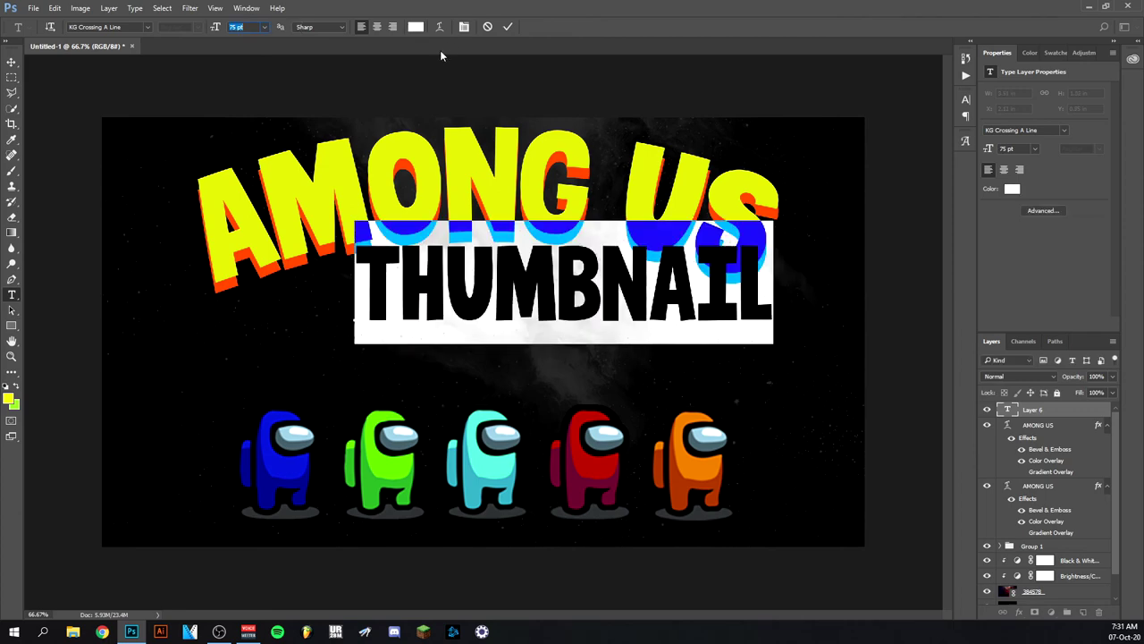
{"action": "left_click", "coordinate": [440, 27]}
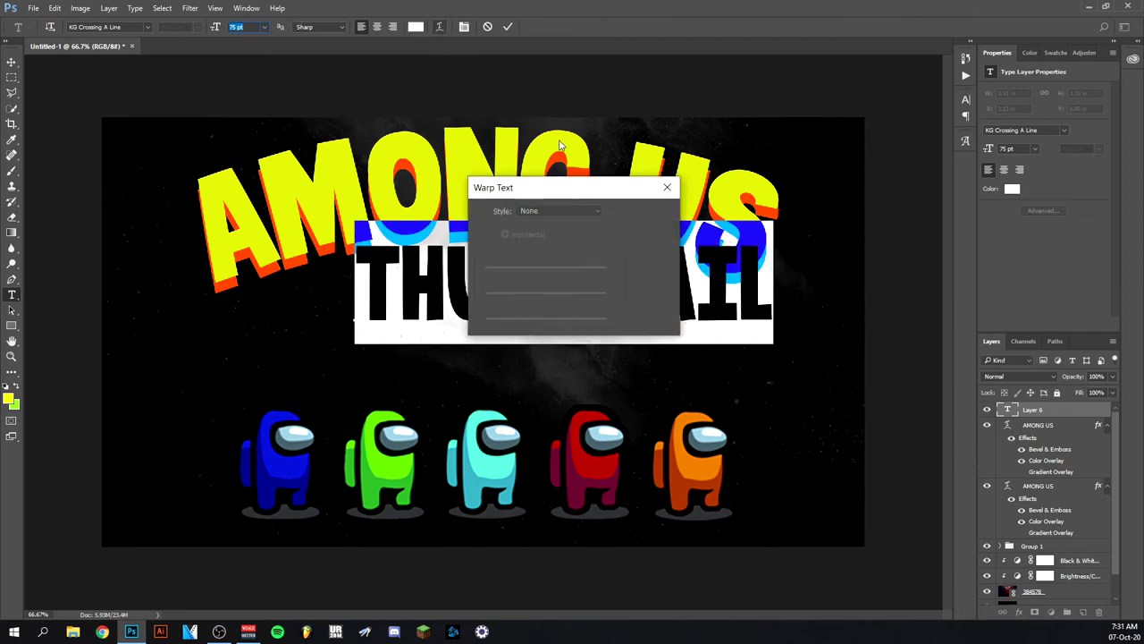
{"action": "left_click", "coordinate": [564, 211]}
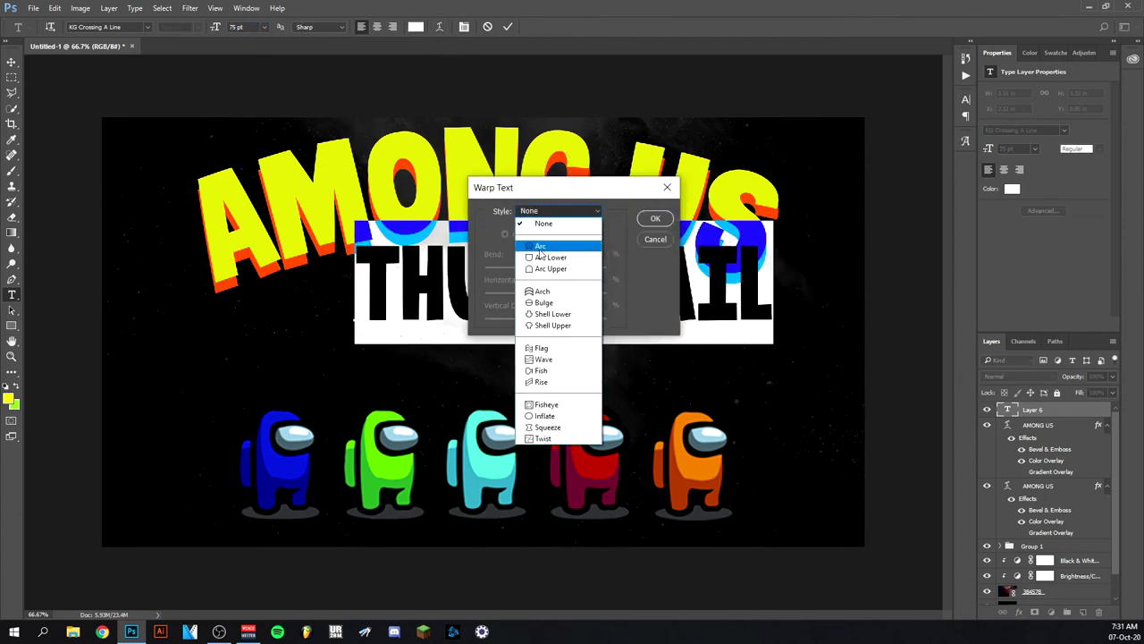
{"action": "left_click", "coordinate": [540, 245]}
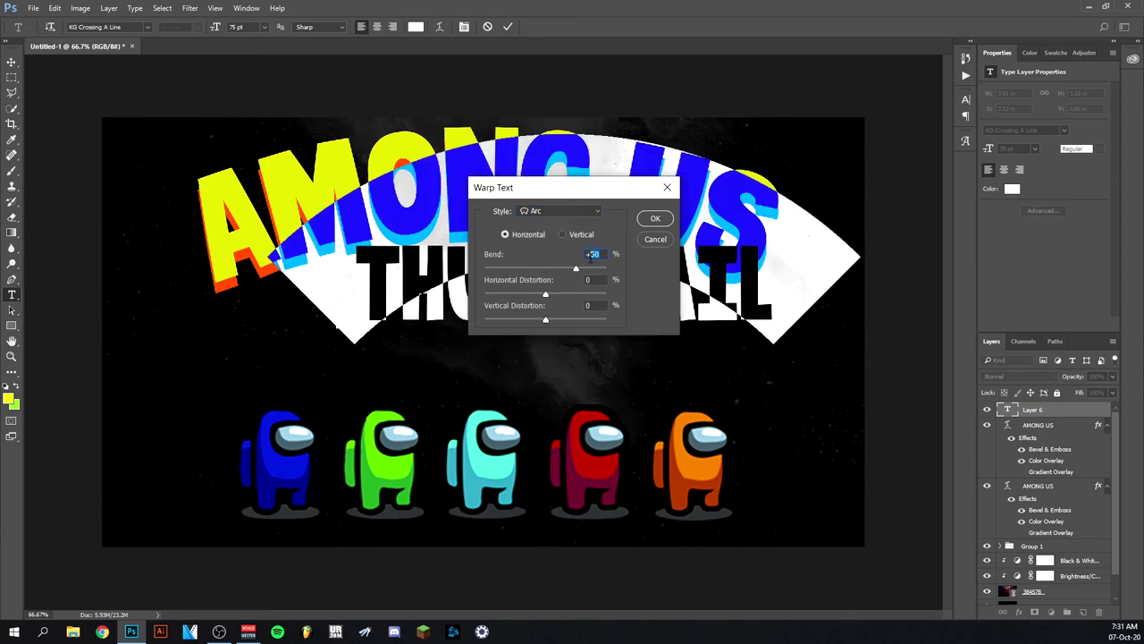
{"action": "type", "text": "25"}
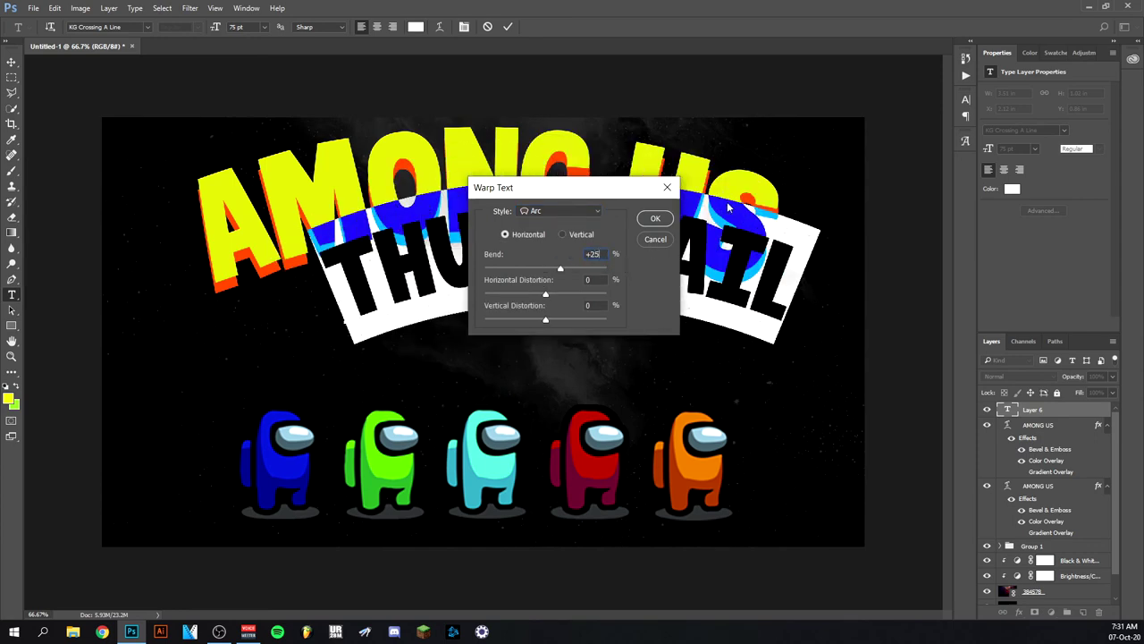
{"action": "left_click", "coordinate": [655, 218]}
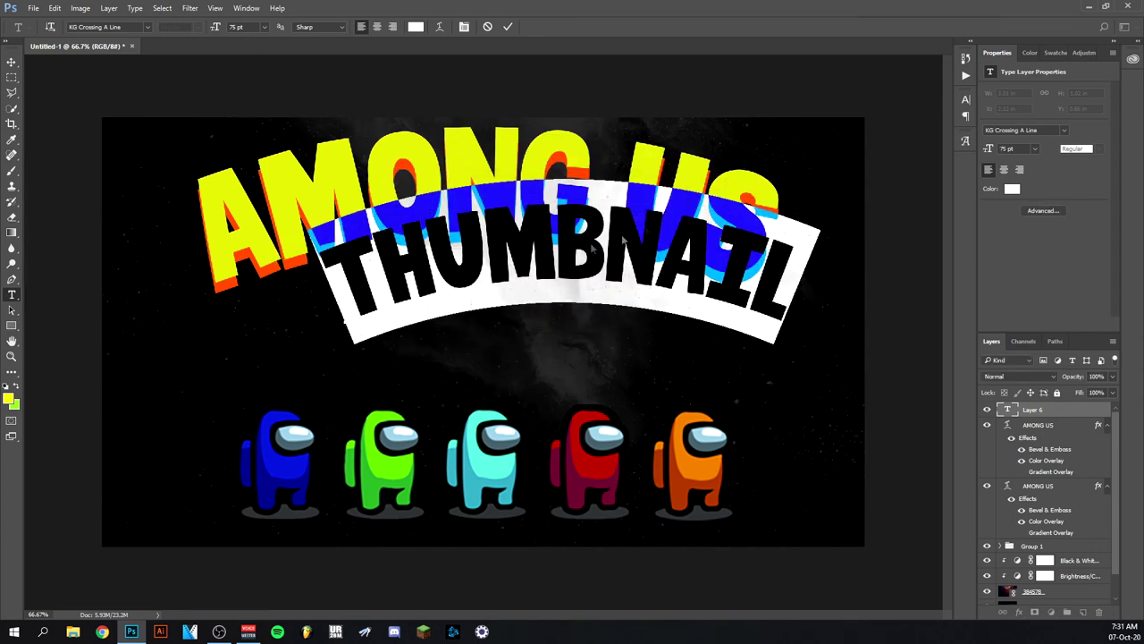
{"action": "left_click", "coordinate": [12, 62]}
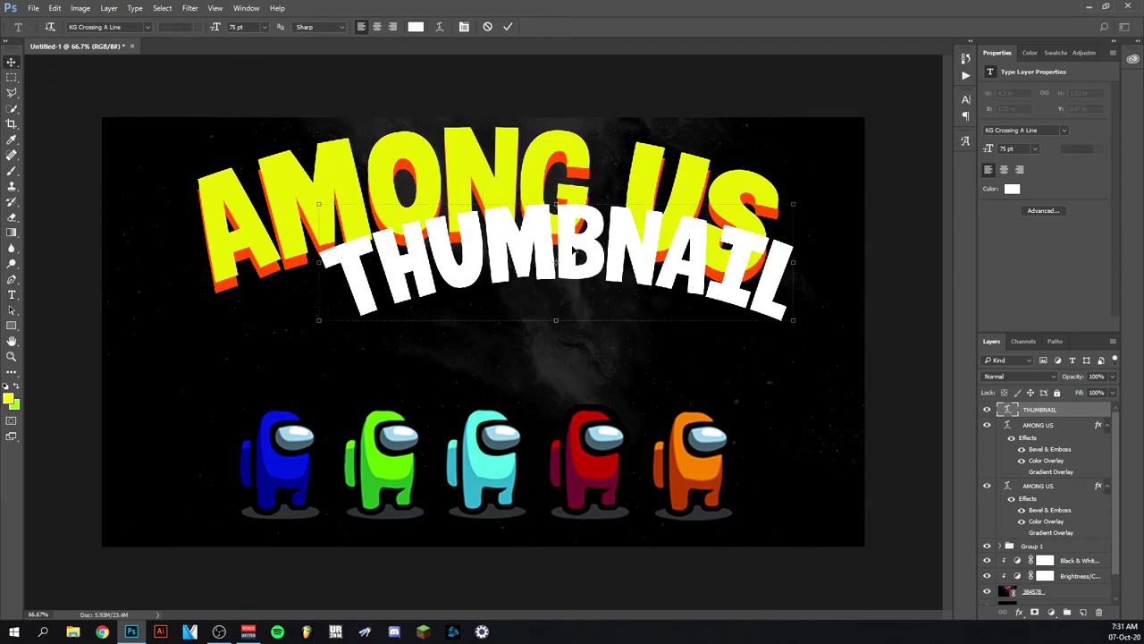
Step: Shrink THUMBNAIL to 65 pt and nudge it into place under the AMONG US title
{"action": "key", "text": "ctrl+shift+comma"}
{"action": "key", "text": "ctrl+shift+comma"}
{"action": "key", "text": "ctrl+shift+comma"}
{"action": "key", "text": "ctrl+shift+comma"}
{"action": "key", "text": "ctrl+shift+comma"}
{"action": "mouse_move", "coordinate": [482, 290]}
{"action": "left_mouse_down"}
{"action": "mouse_move", "coordinate": [499, 289]}
{"action": "mouse_move", "coordinate": [483, 295]}
{"action": "left_mouse_up"}
{"action": "mouse_move", "coordinate": [131, 632]}
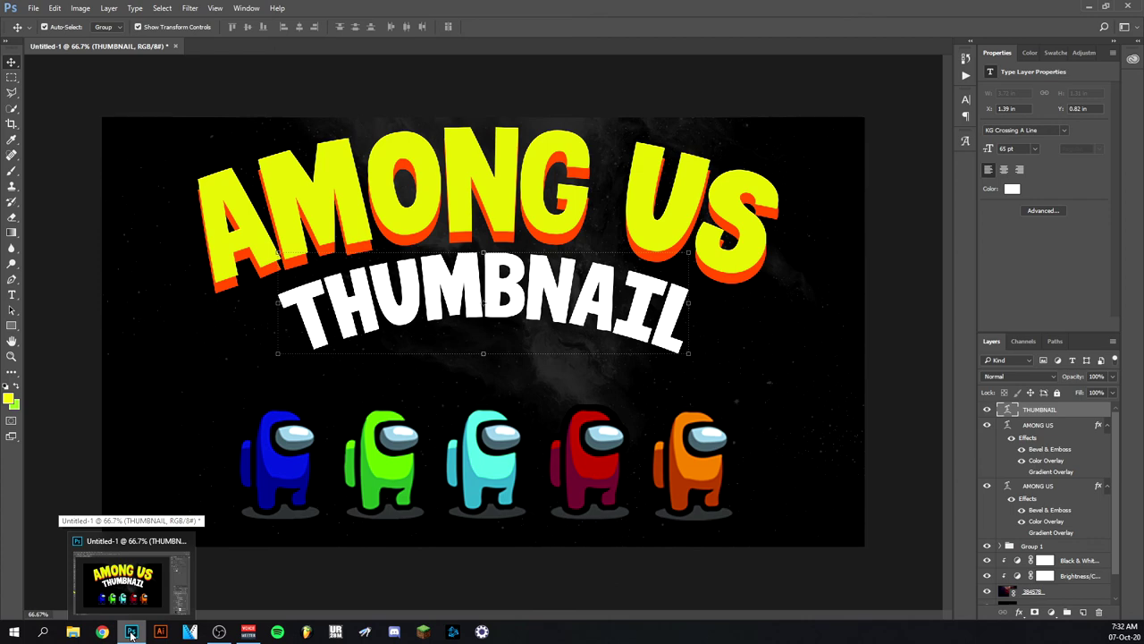
{"action": "key", "text": "Left"}
{"action": "key", "text": "Left"}
{"action": "key", "text": "Left"}
{"action": "key", "text": "Left"}
{"action": "key", "text": "Left"}
{"action": "key", "text": "Left"}
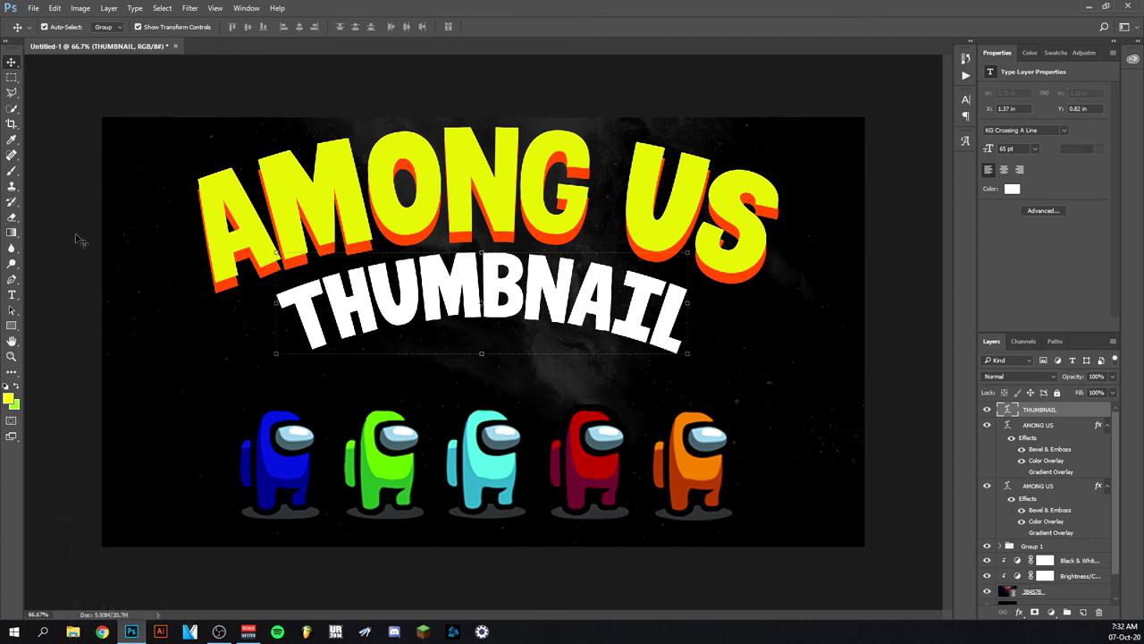
{"action": "key", "text": "Left"}
{"action": "key", "text": "Left"}
{"action": "key", "text": "Left"}
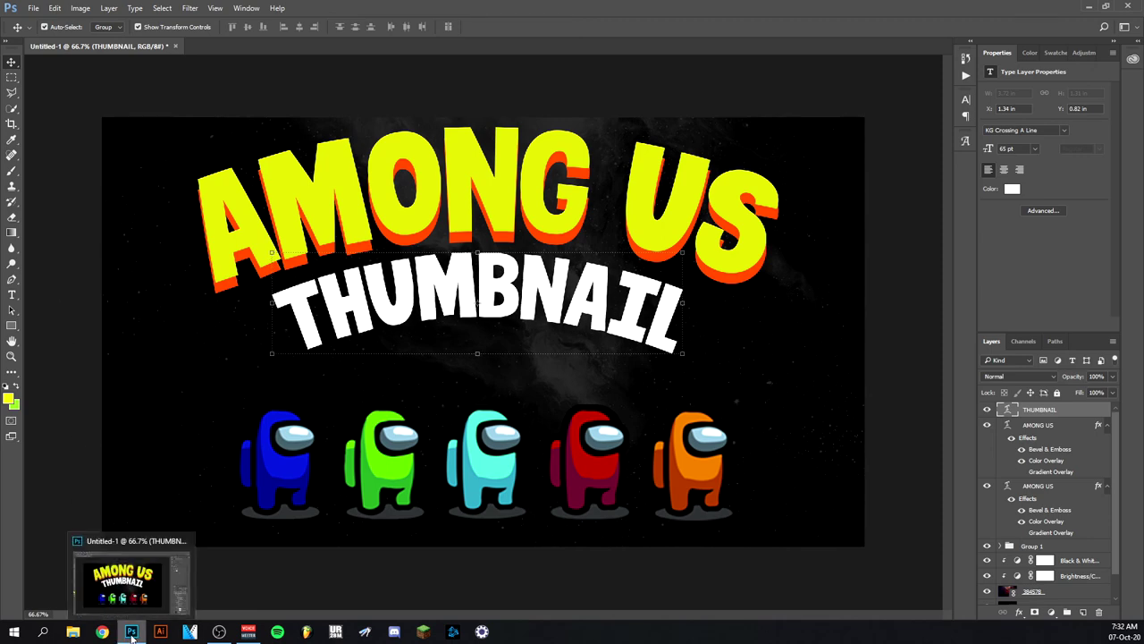
{"action": "key", "text": "Right"}
Step: Deselect the THUMBNAIL text layer by clicking on the canvas
{"action": "left_click", "coordinate": [127, 402]}
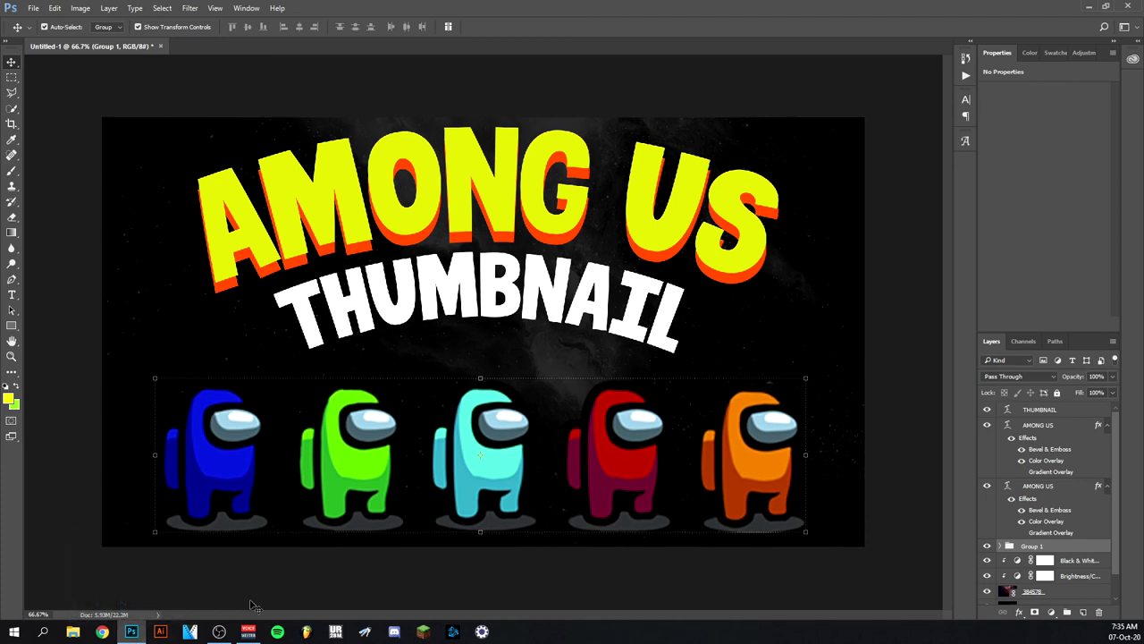
{"action": "mouse_move", "coordinate": [128, 636]}
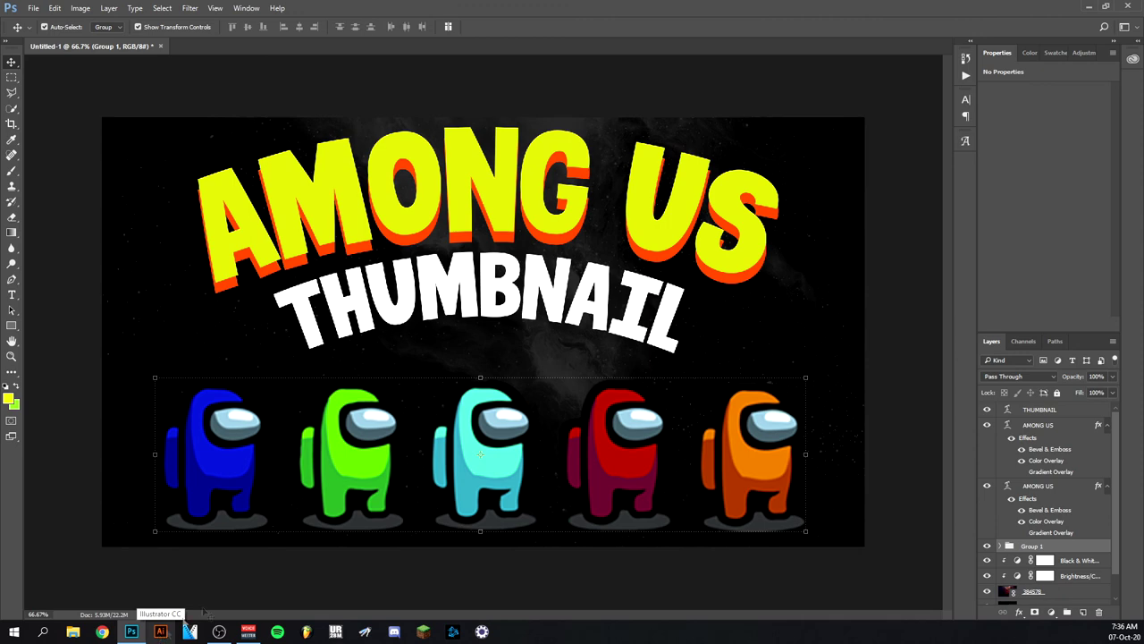
{"action": "left_click", "coordinate": [476, 99]}
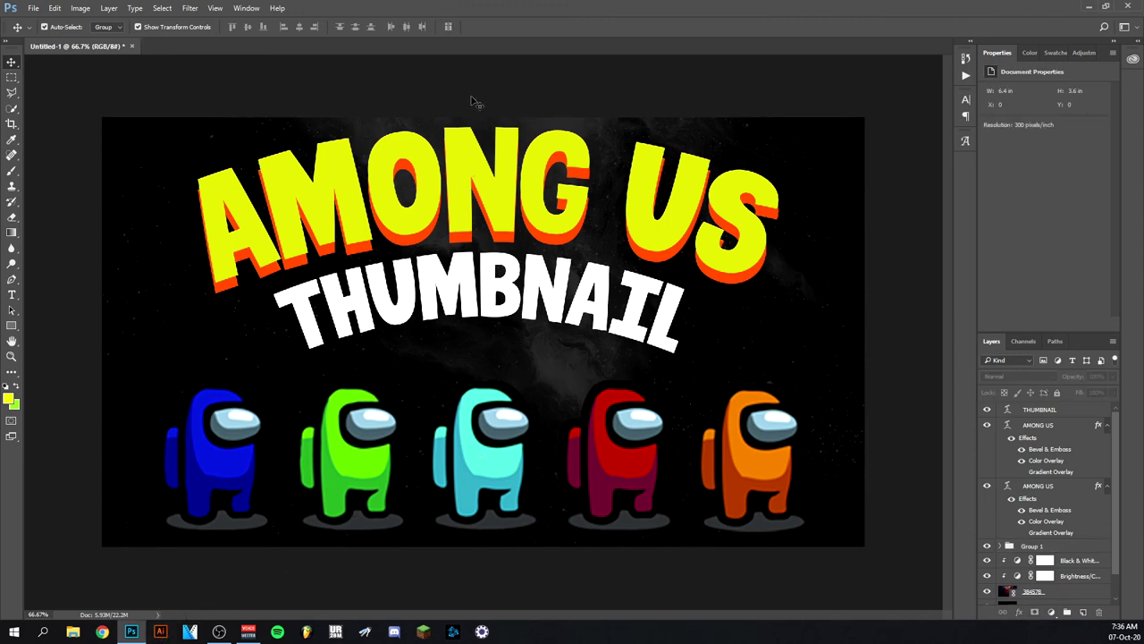